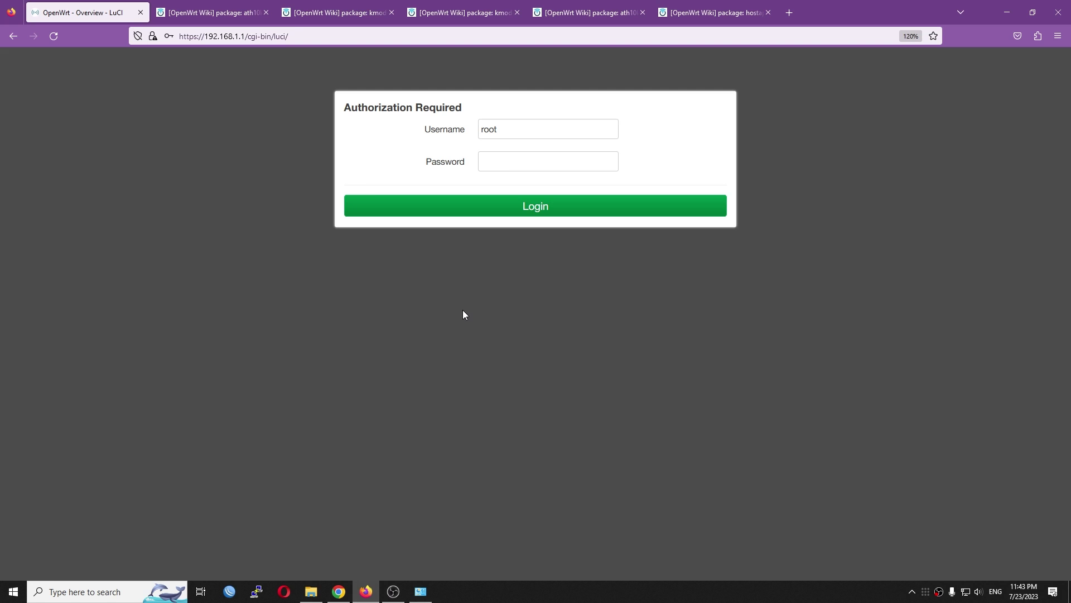
- Log in to LuCI with the router password and view the Network > Wireless page
left_click(520, 158)
type("•••••")
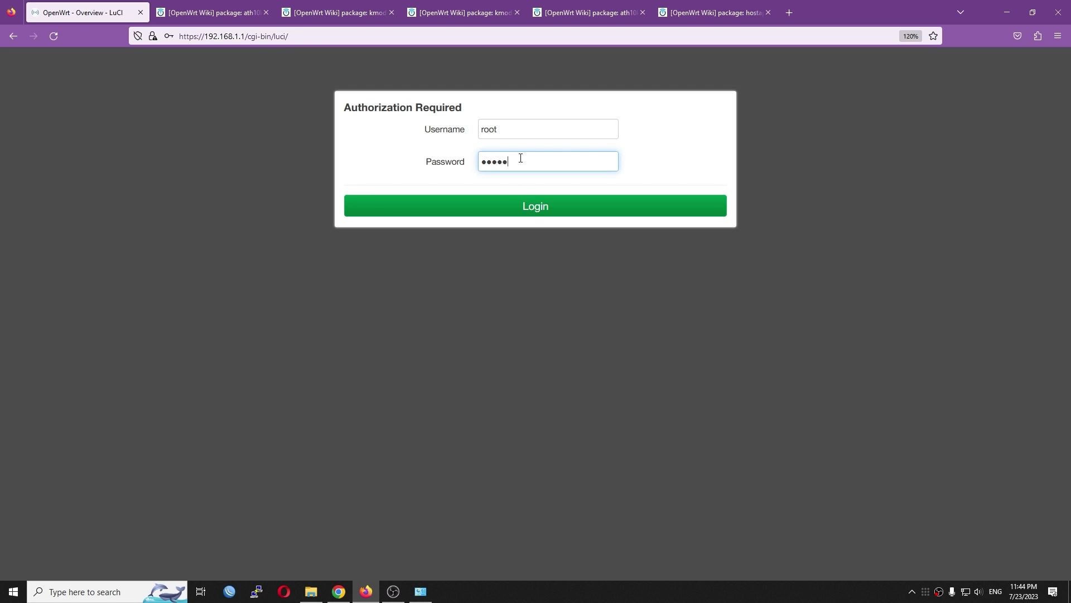
type("•••")
key("Return")
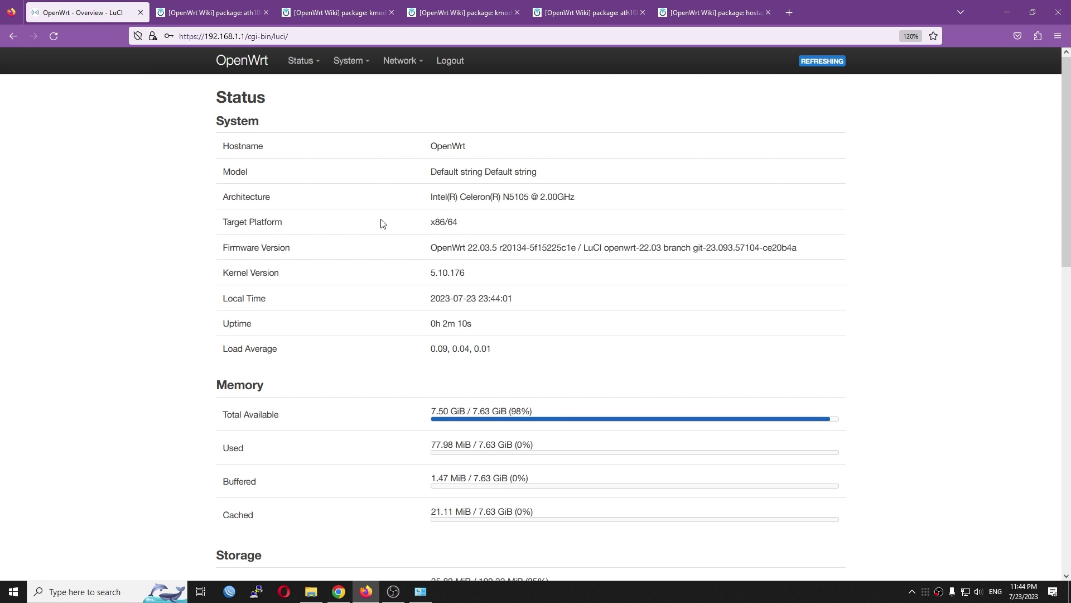
mouse_move(403, 61)
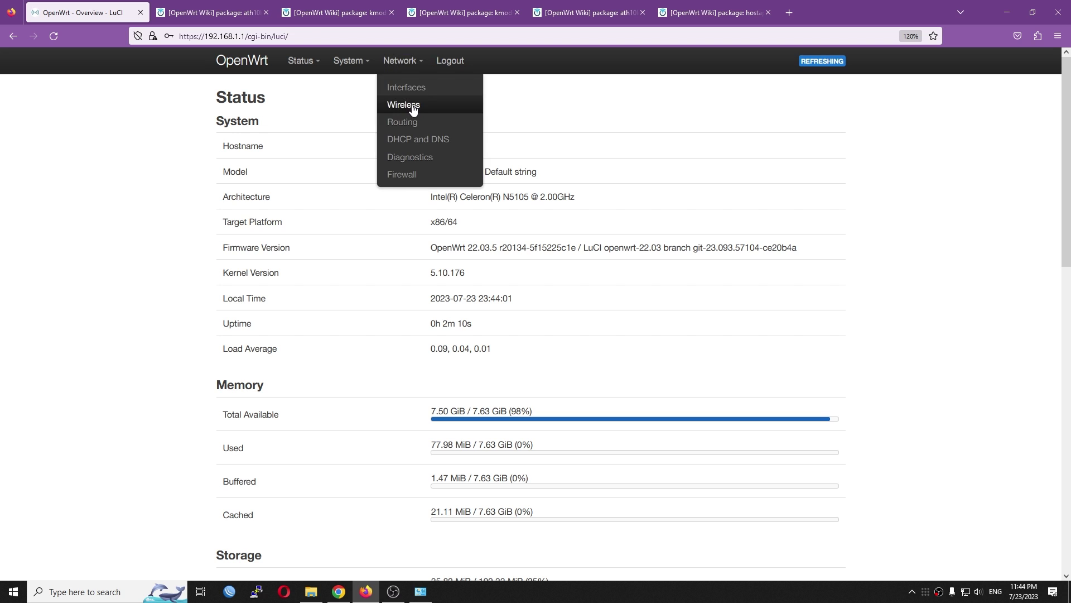
left_click(412, 110)
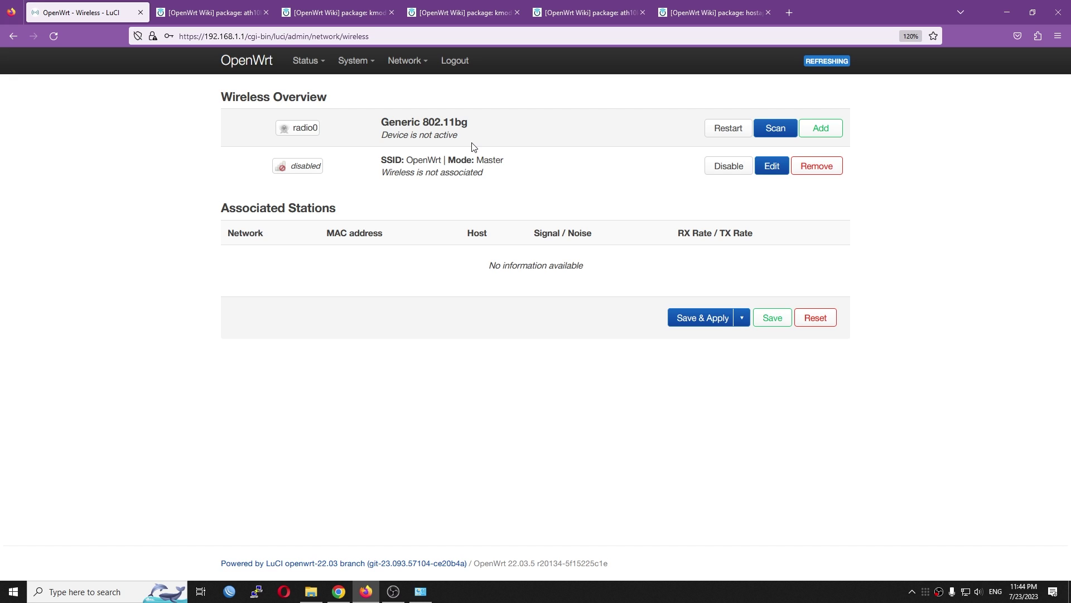
- Filter the installed packages by 'pci' and highlight the pciutils entry
mouse_move(356, 60)
left_click(389, 119)
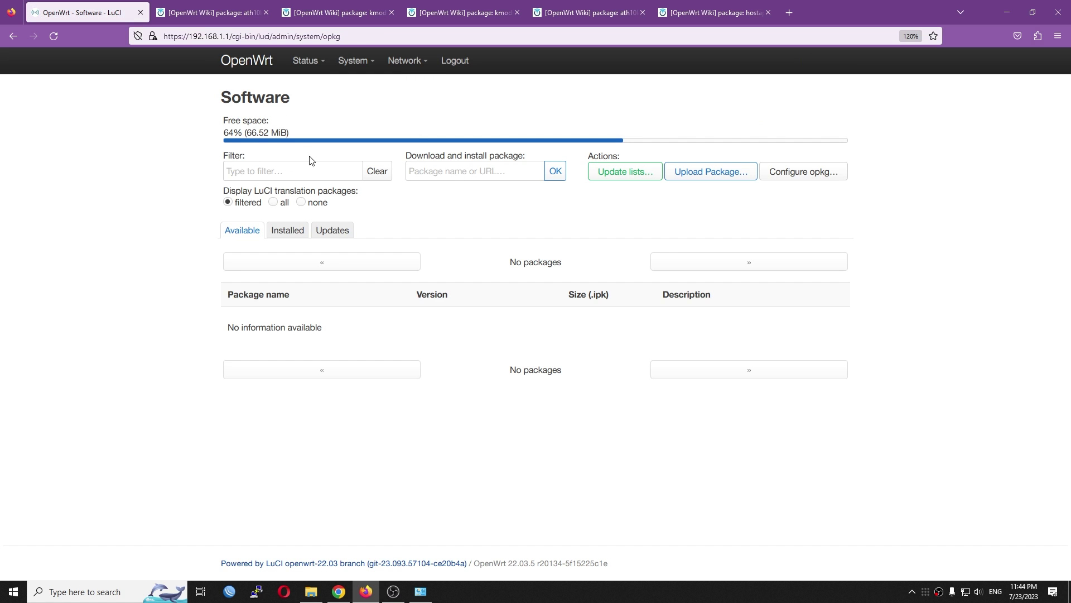
left_click(286, 228)
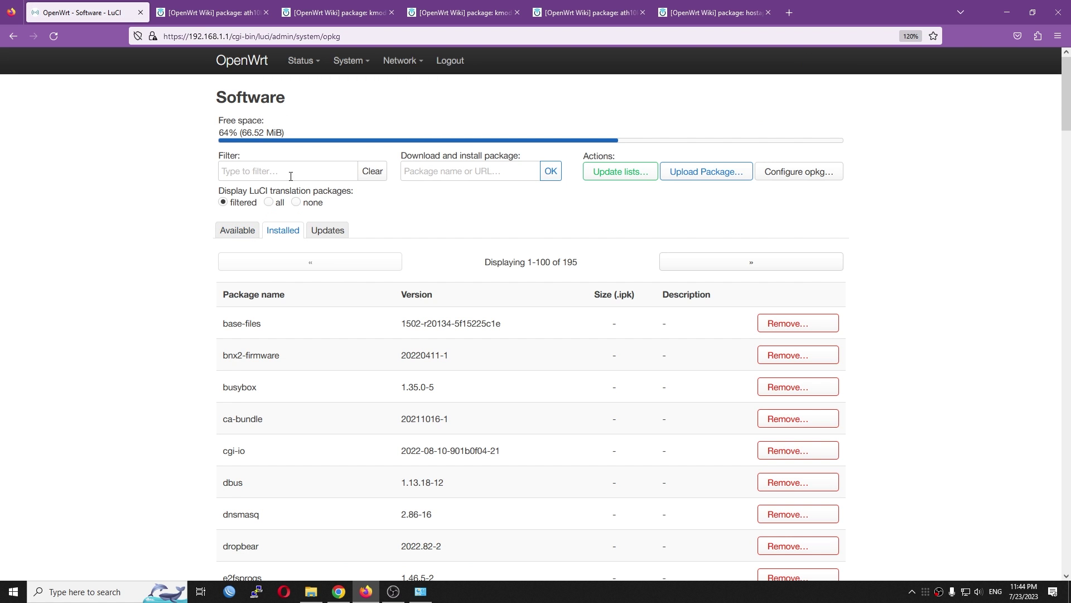
left_click(291, 176)
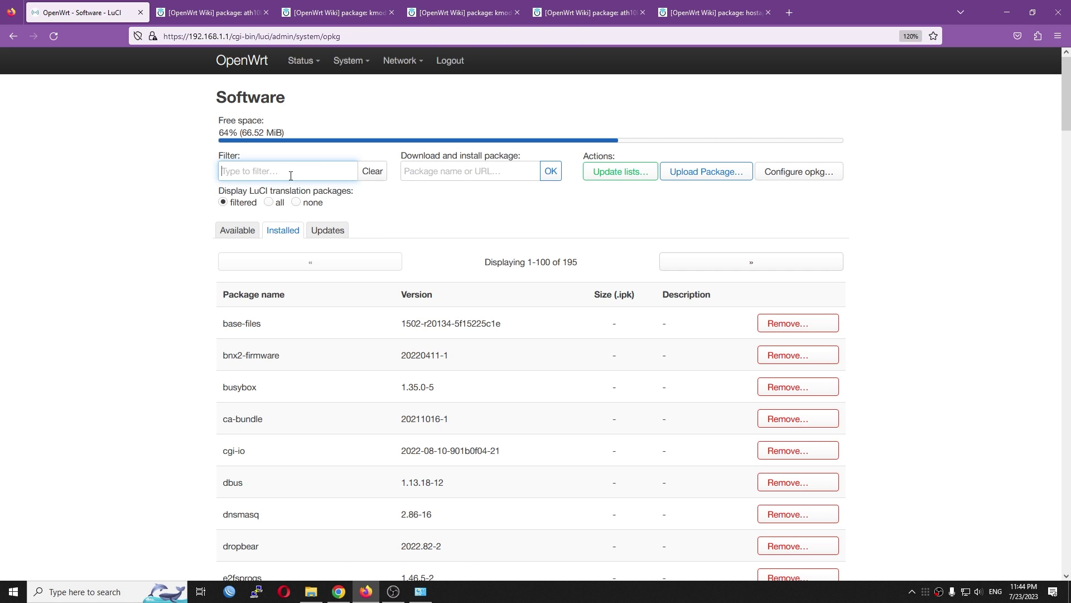
type("pci")
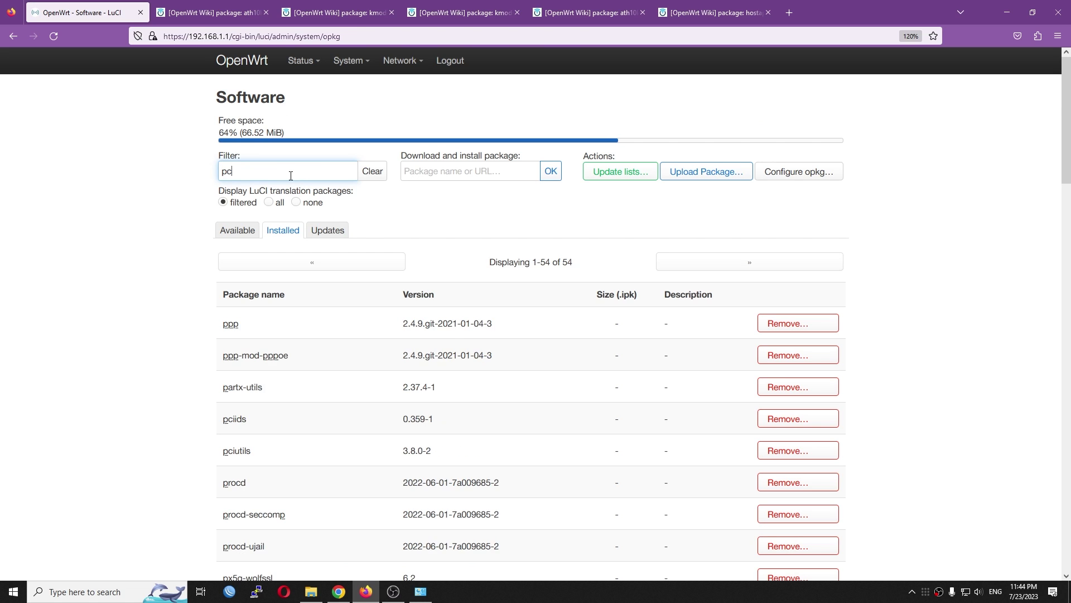
left_click_drag(270, 360, 228, 356)
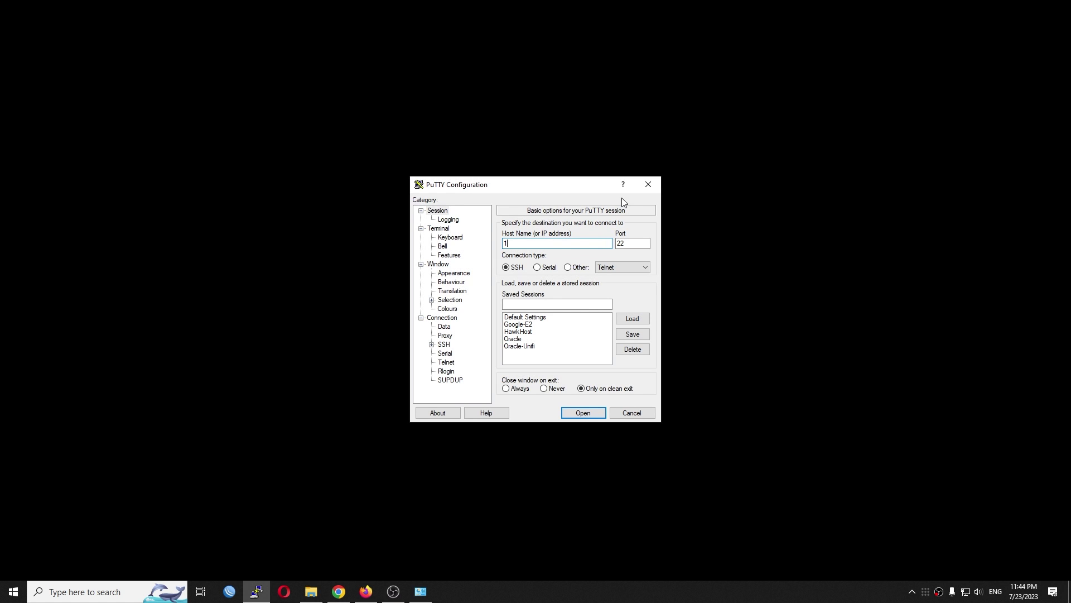
- Connect via SSH to 192.168.1.1 and log in as root
type("192.168.1.1")
key("Return")
type("root")
key("Return")
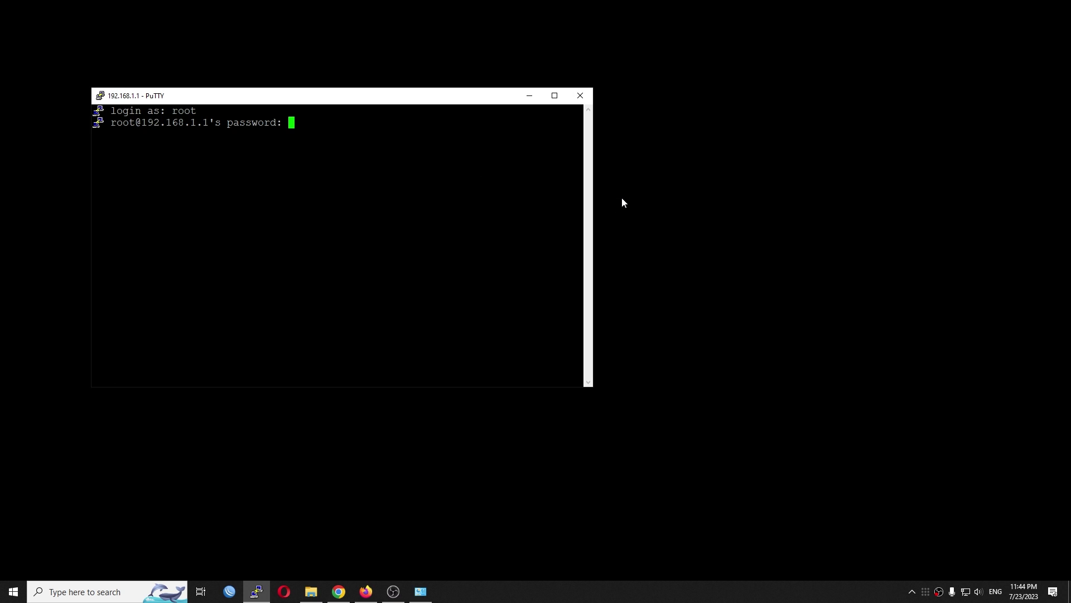
key("Return")
left_click_drag(410, 98, 581, 114)
- Run lspci and highlight the Qualcomm Atheros QCA986x/988x network controller line
type("lspci")
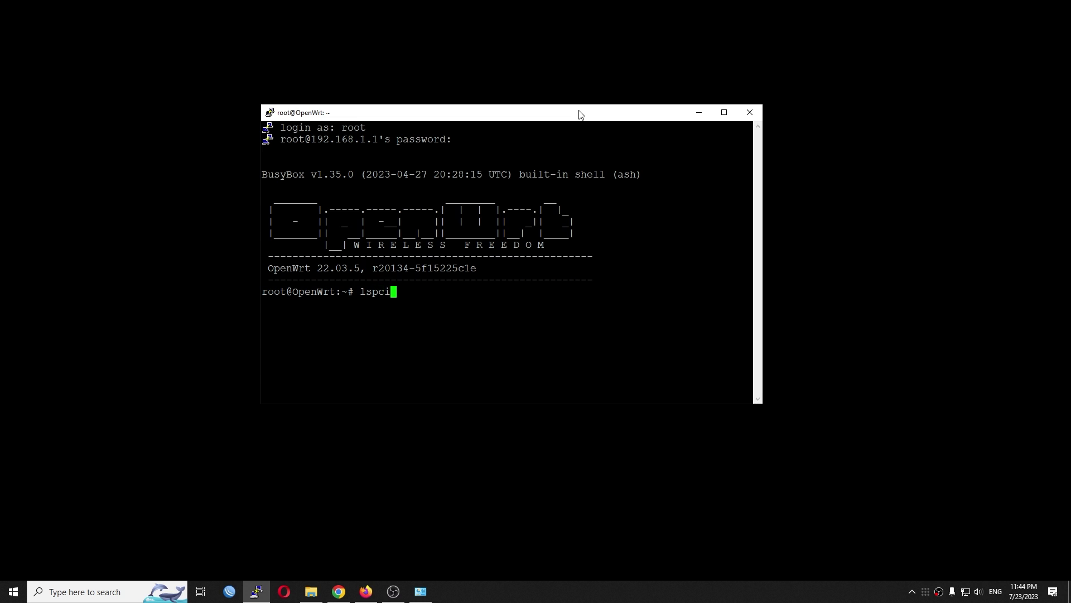
key("Return")
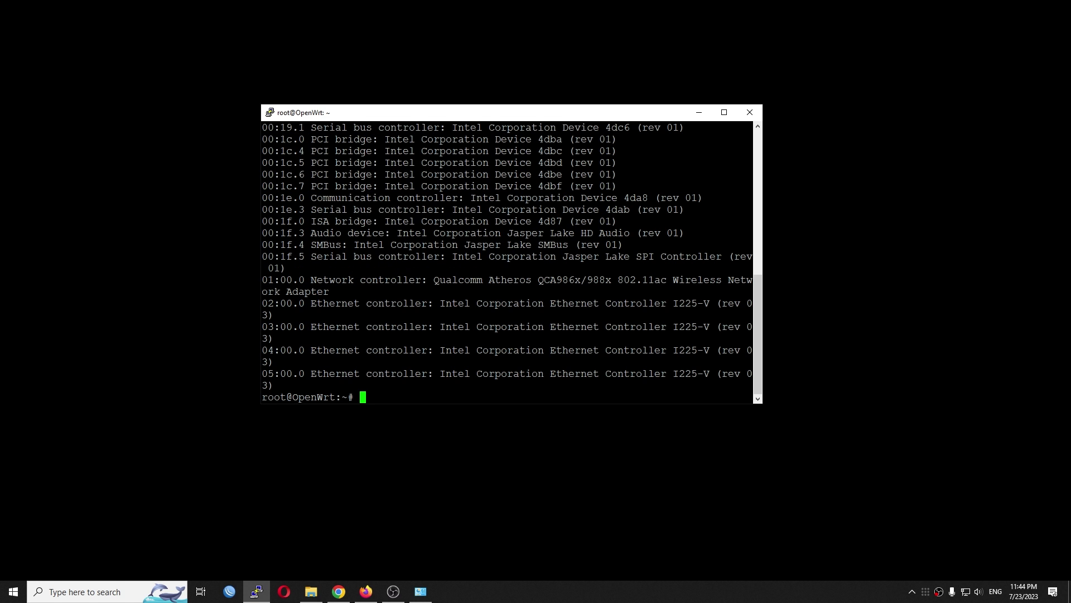
left_click_drag(753, 293, 263, 283)
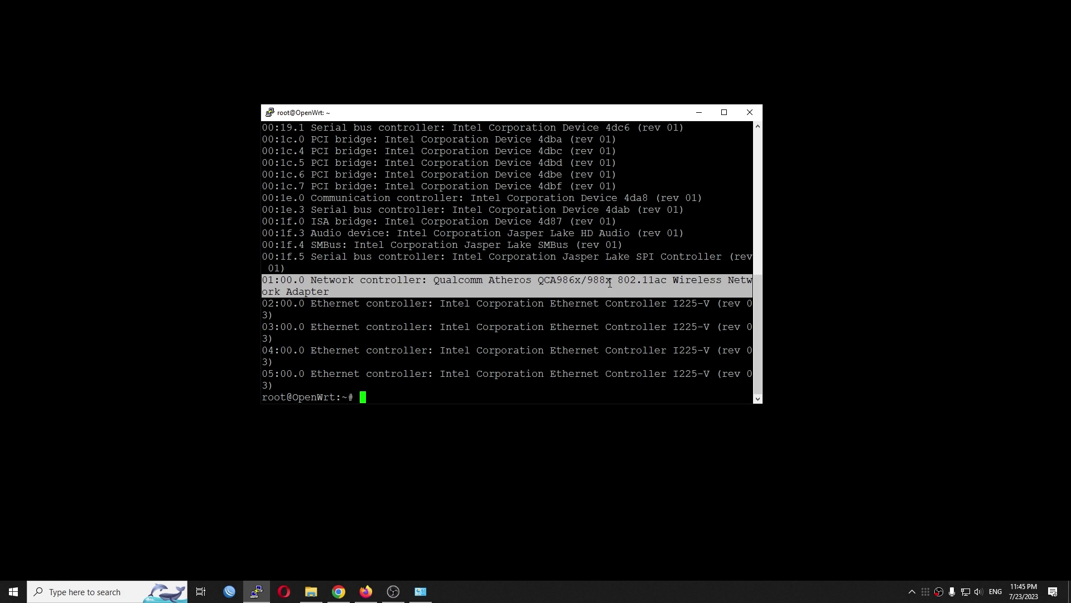
left_click(811, 305)
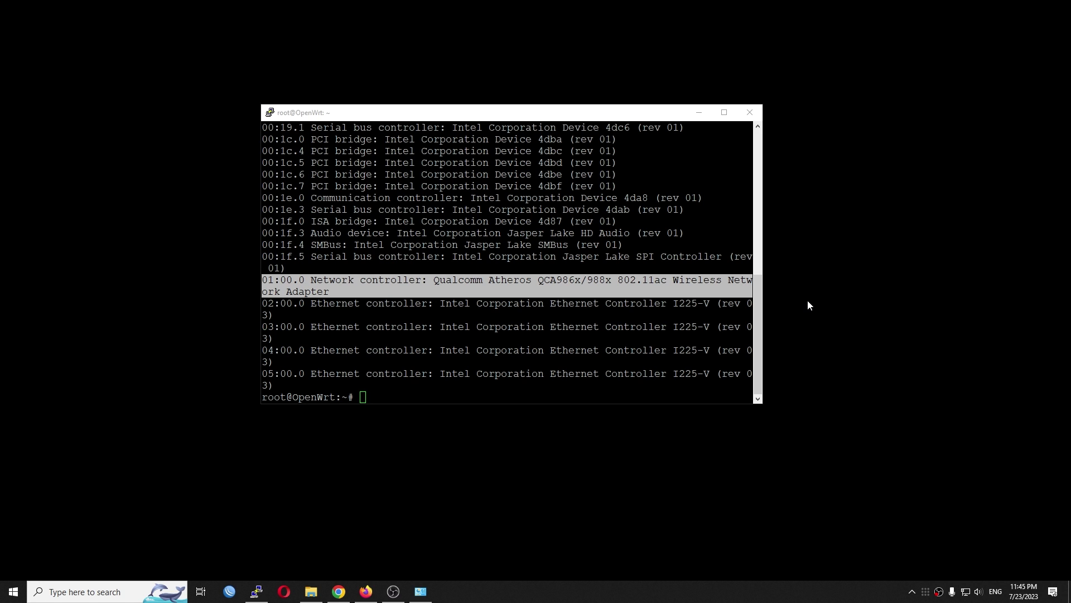
left_click_drag(446, 112, 496, 129)
left_click(366, 591)
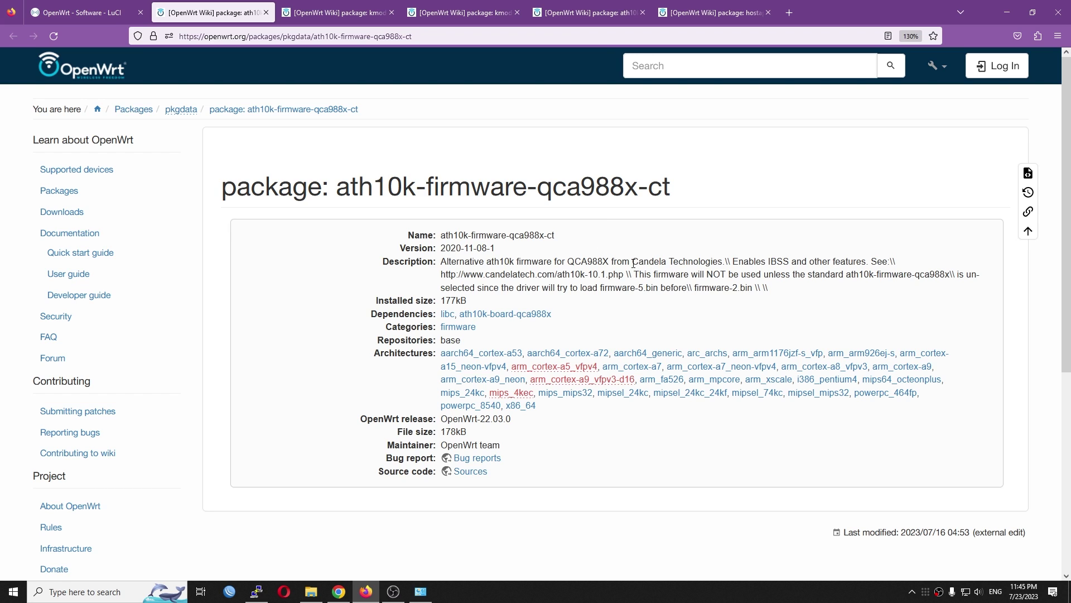
- On the ath10k-firmware-qca988x-ct wiki page, highlight the Candela Technologies vendor and package name
left_click_drag(634, 262, 724, 266)
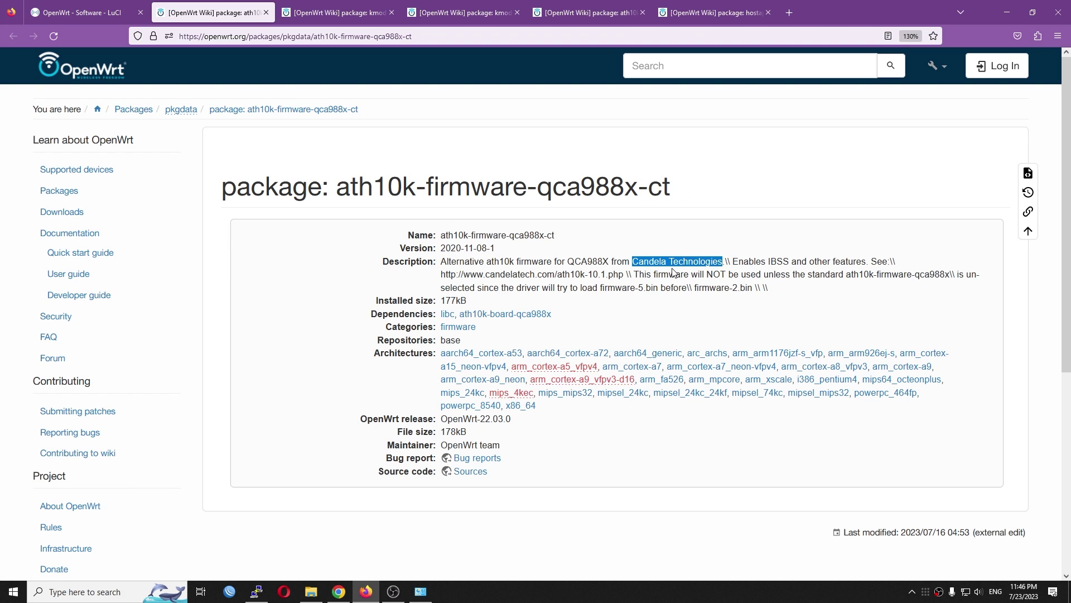
left_click(662, 246)
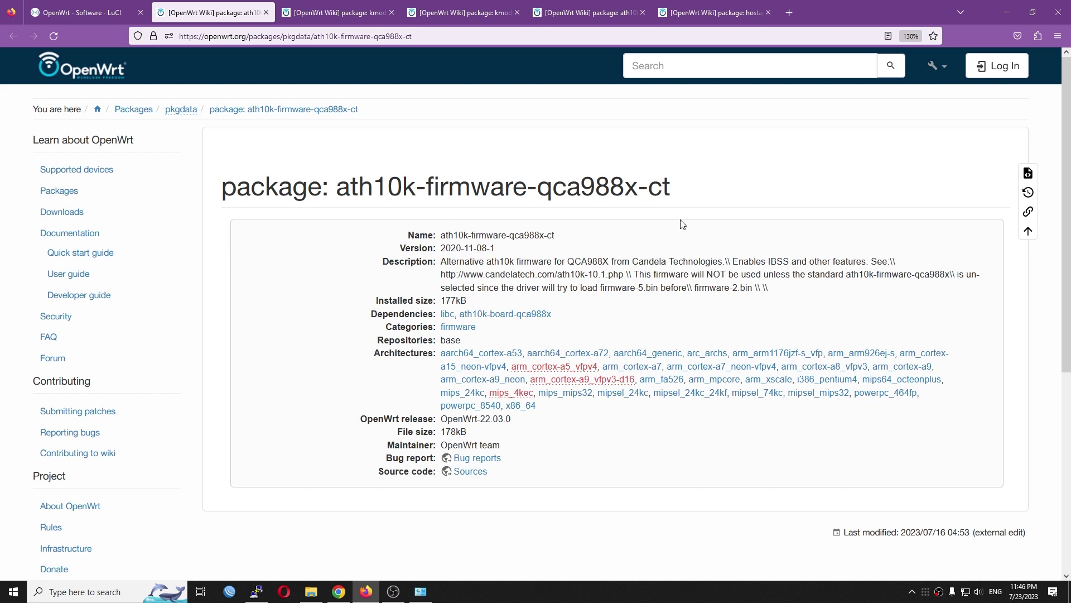
left_click_drag(337, 187, 672, 190)
left_click(661, 193)
double_click(648, 191)
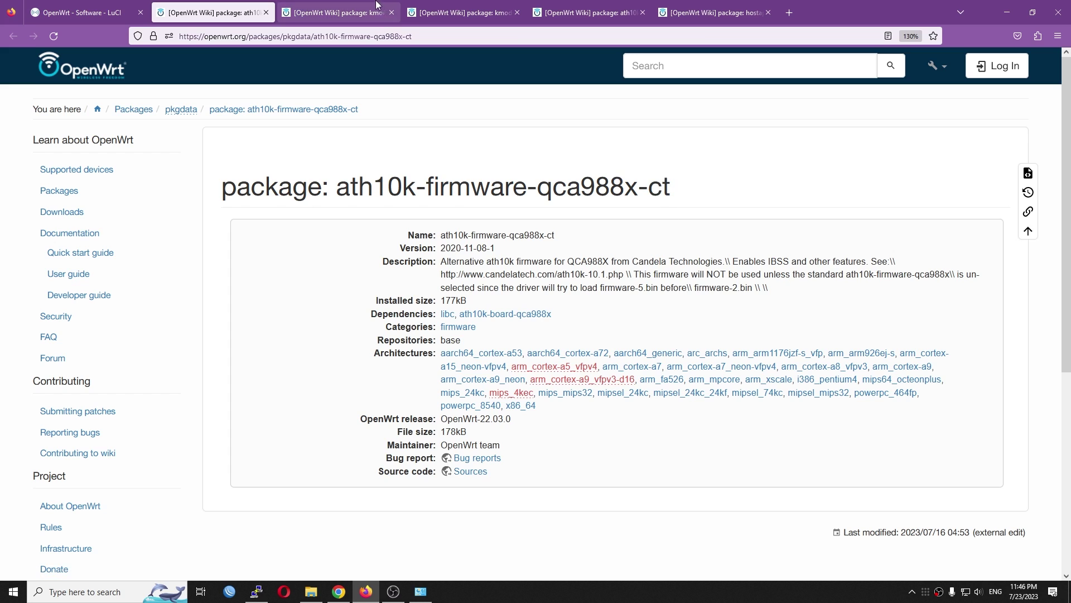
- Review the kmod-ath10k-ct, kmod-ath10k and ath10k-firmware-qca988x wiki pages, highlighting each package name
left_click(339, 12)
left_click_drag(337, 186, 524, 180)
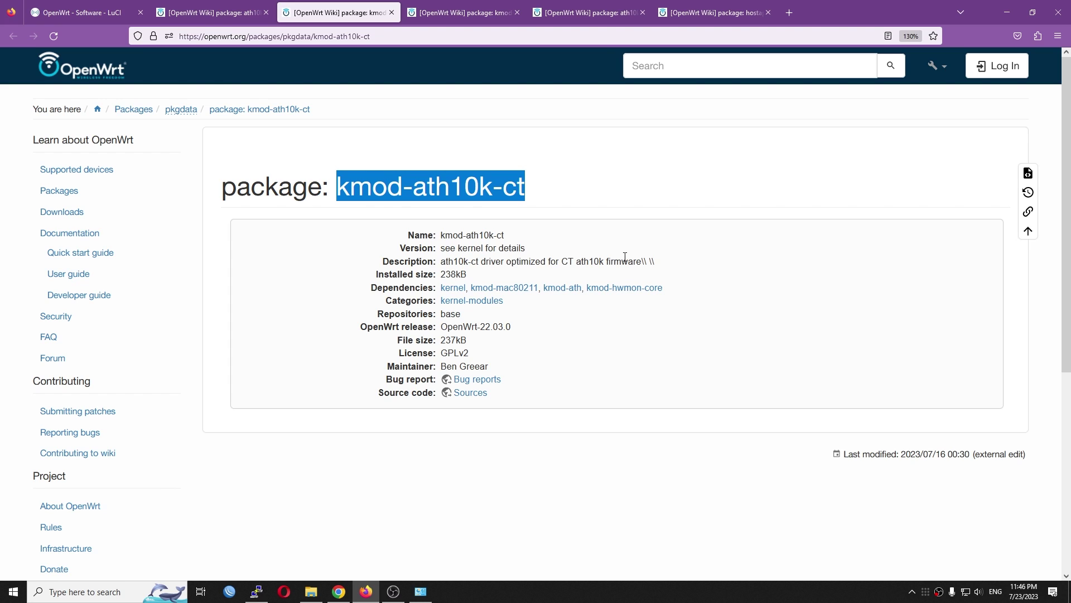
left_click(491, 150)
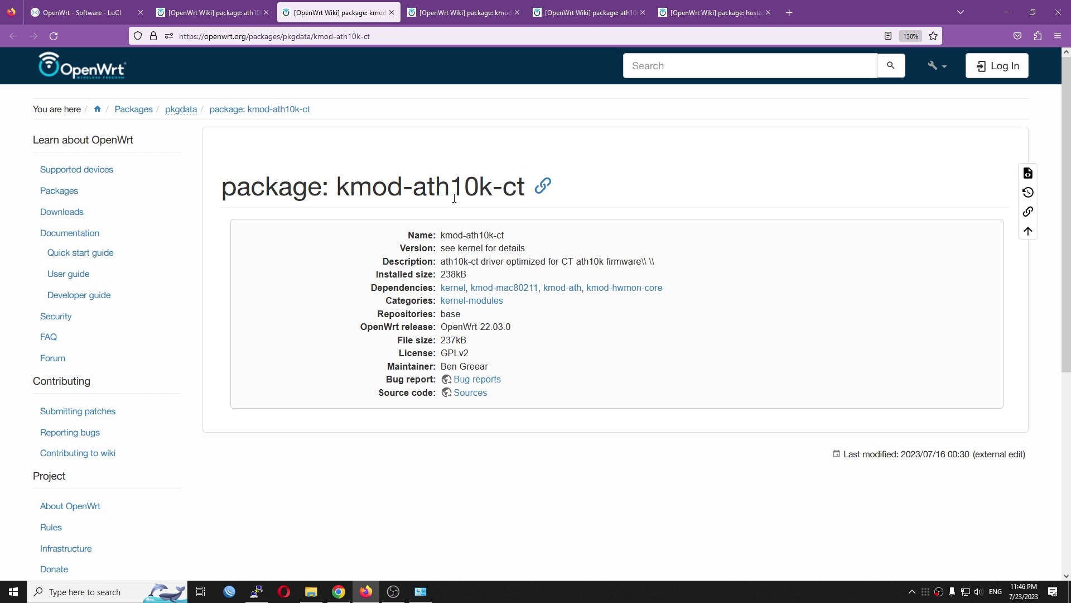
key("ctrl+Tab")
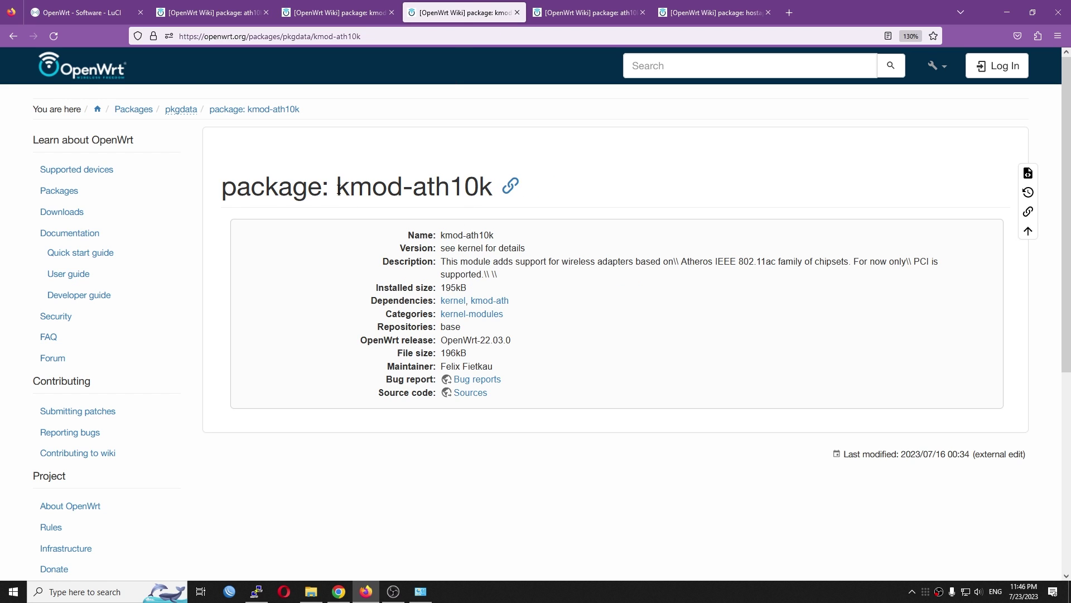
left_click_drag(339, 189, 494, 191)
key("ctrl+Tab")
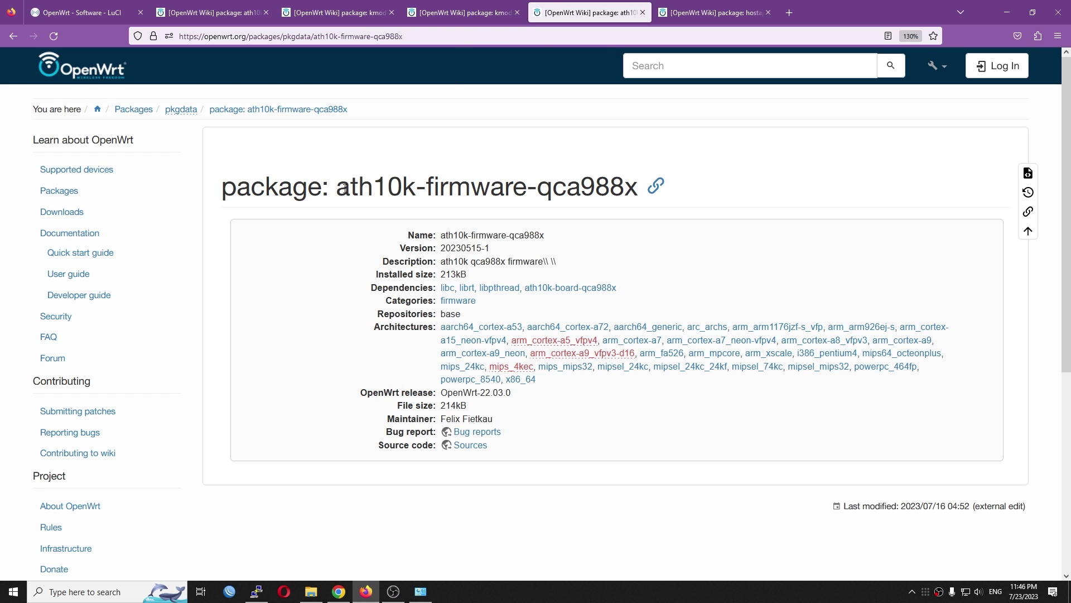
left_click_drag(345, 189, 641, 194)
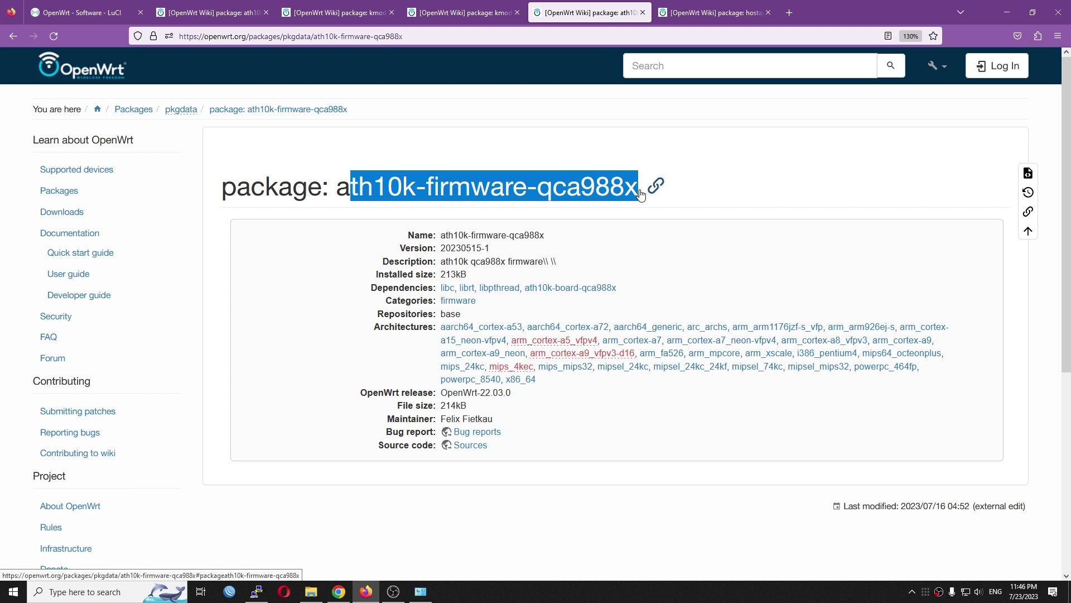
- Look over the hostapd page, then return to LuCI Software and select the pci filter text
key("ctrl+Tab")
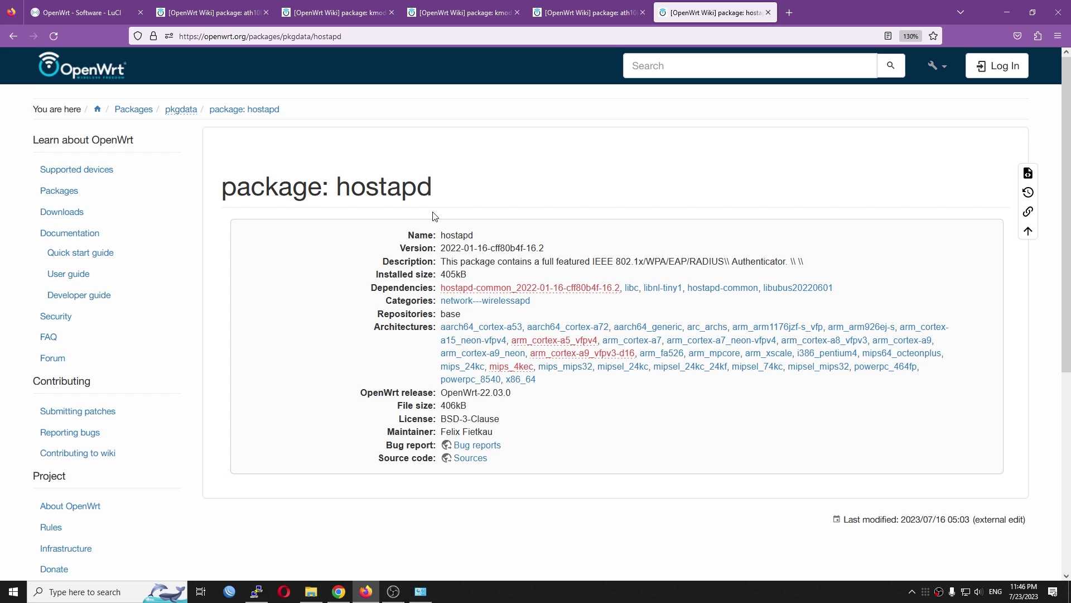
key("ctrl+Tab")
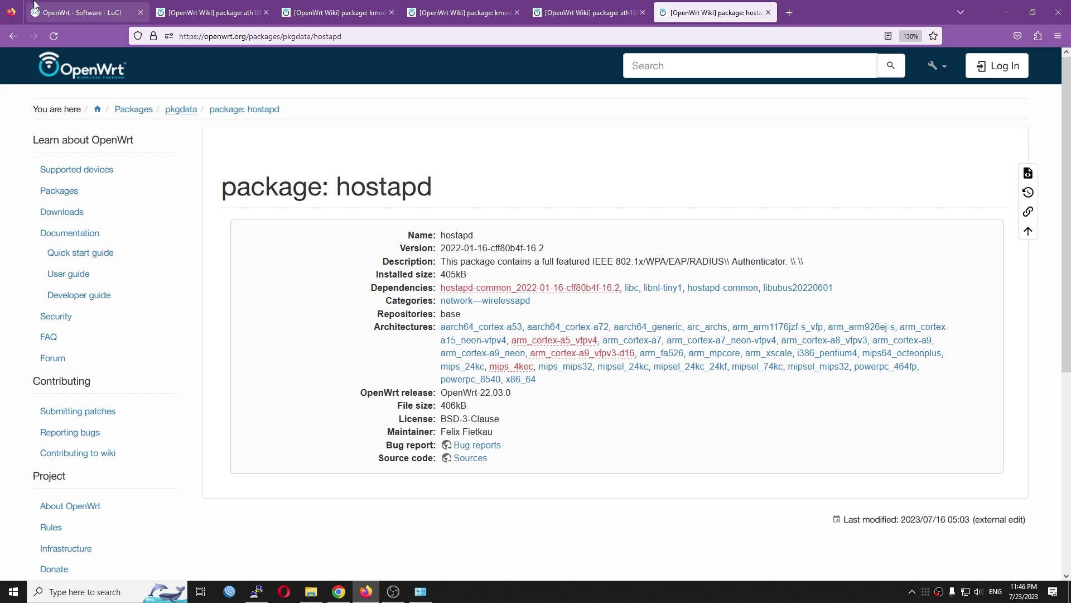
double_click(280, 178)
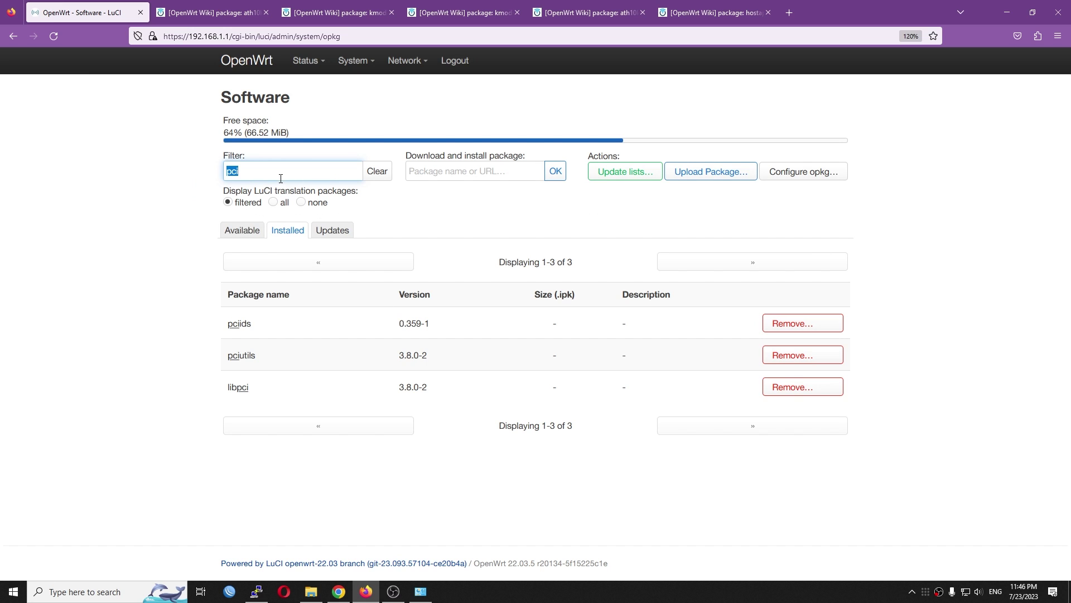
- Show available packages, refresh the package lists, and copy the ath10k-firmware-qca988x-ct name from the wiki
left_click(241, 231)
left_click(631, 173)
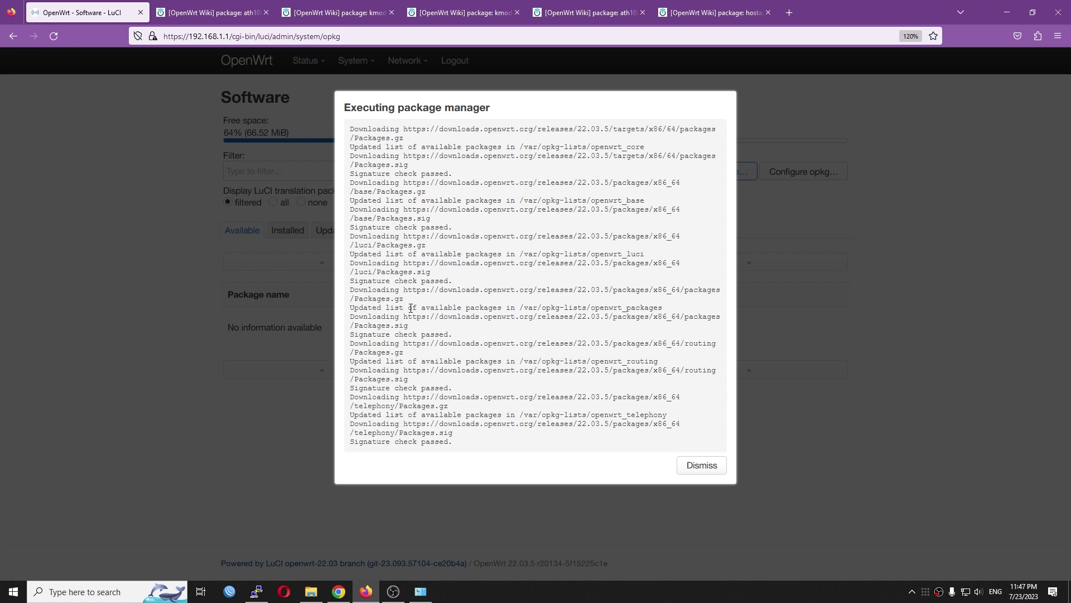
key("ctrl+Tab")
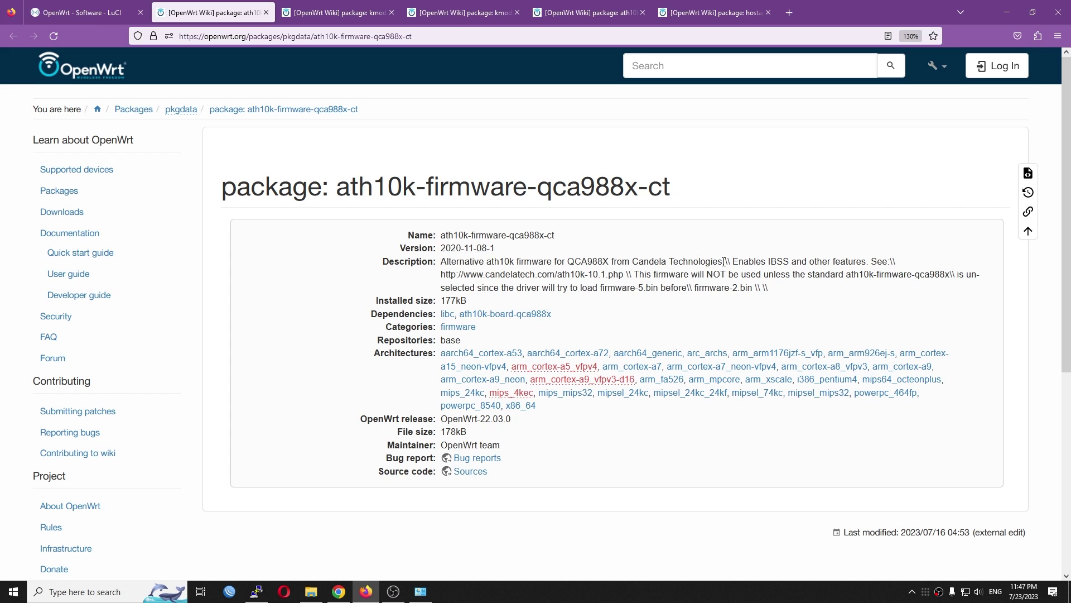
mouse_move(672, 185)
left_mouse_down()
mouse_move(344, 175)
mouse_move(374, 200)
mouse_move(342, 186)
mouse_move(671, 186)
left_mouse_up()
key("ctrl+c")
left_click(112, 5)
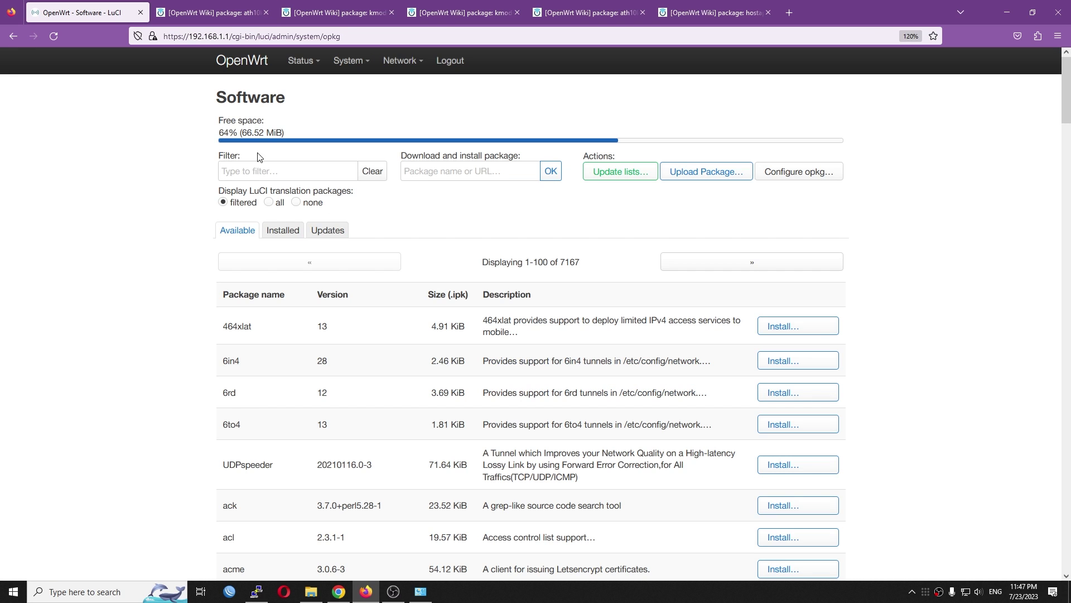
- Filter by the pasted name and install ath10k-firmware-qca988x-ct-full-htt
left_click(258, 167)
key("ctrl+v")
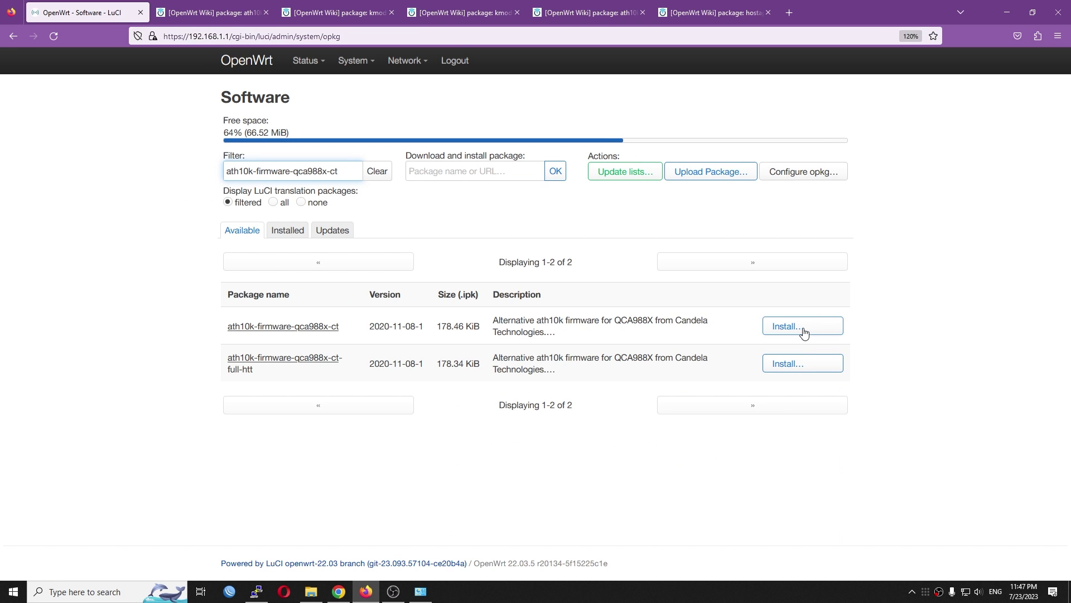
left_click(791, 372)
left_click_drag(266, 375, 223, 361)
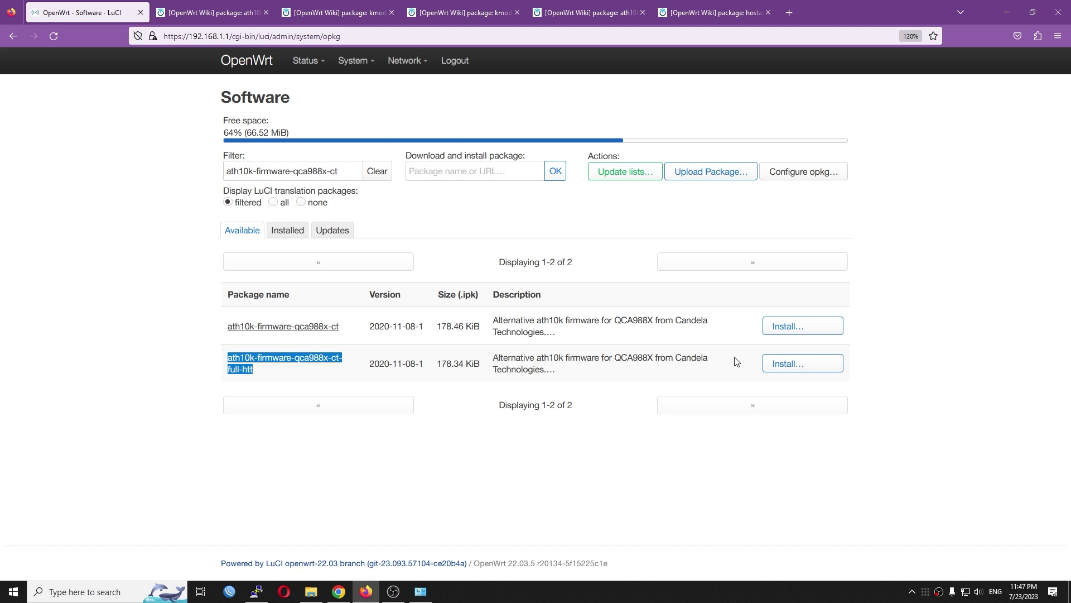
left_click(818, 370)
left_click(702, 316)
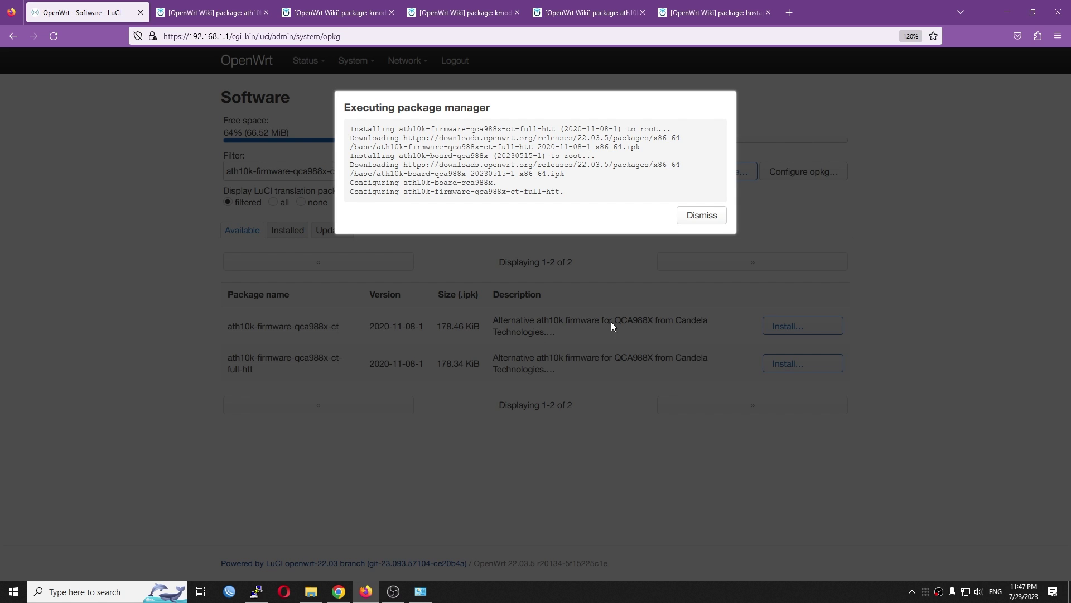
left_click(697, 221)
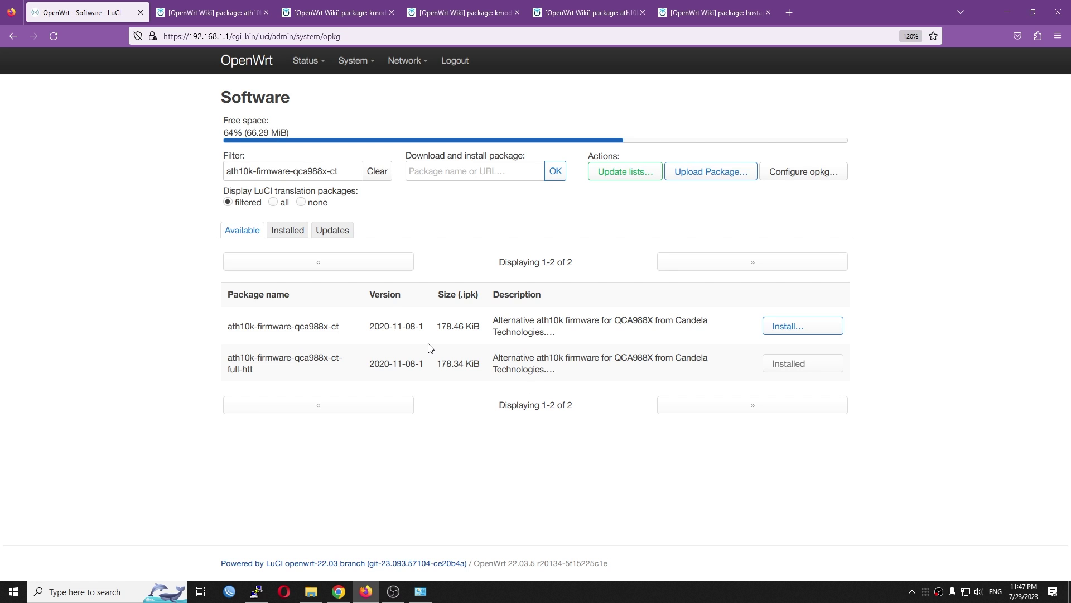
- Copy kmod-ath10k-ct from its wiki page, filter LuCI by it, and install it with dependencies
left_click(306, 5)
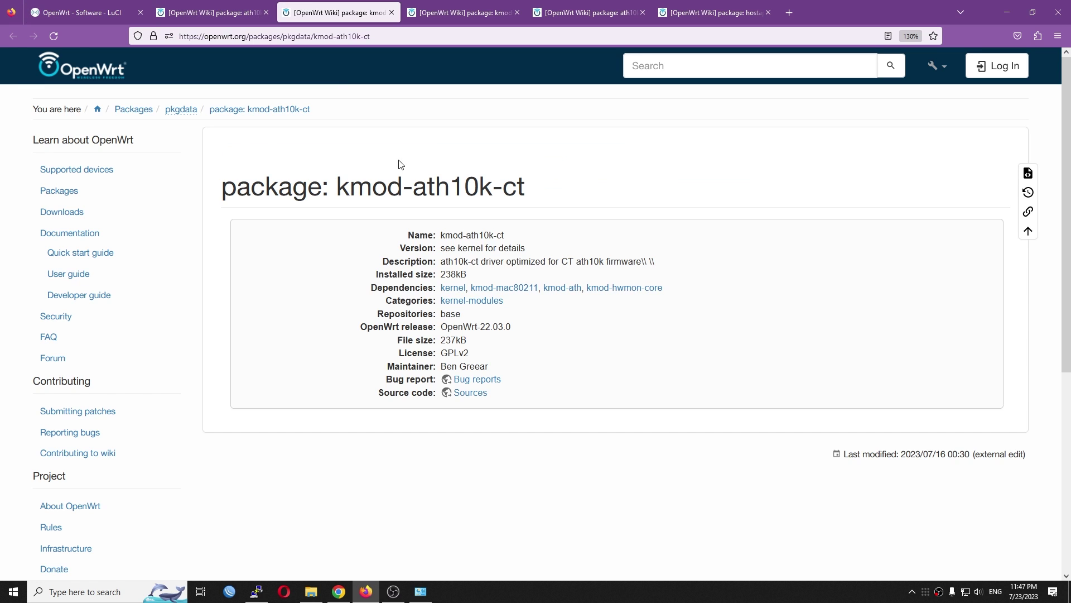
left_click_drag(523, 188, 337, 186)
key("ctrl+c")
left_click(84, 12)
triple_click(311, 168)
key("ctrl+v")
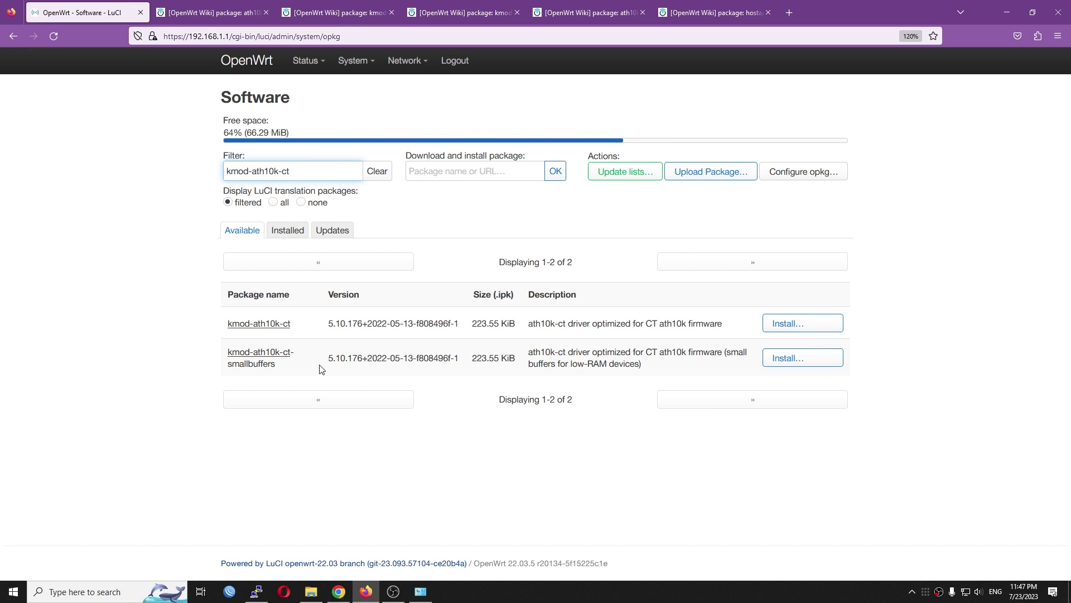
left_click(784, 330)
scroll(655, 481, "down", 5)
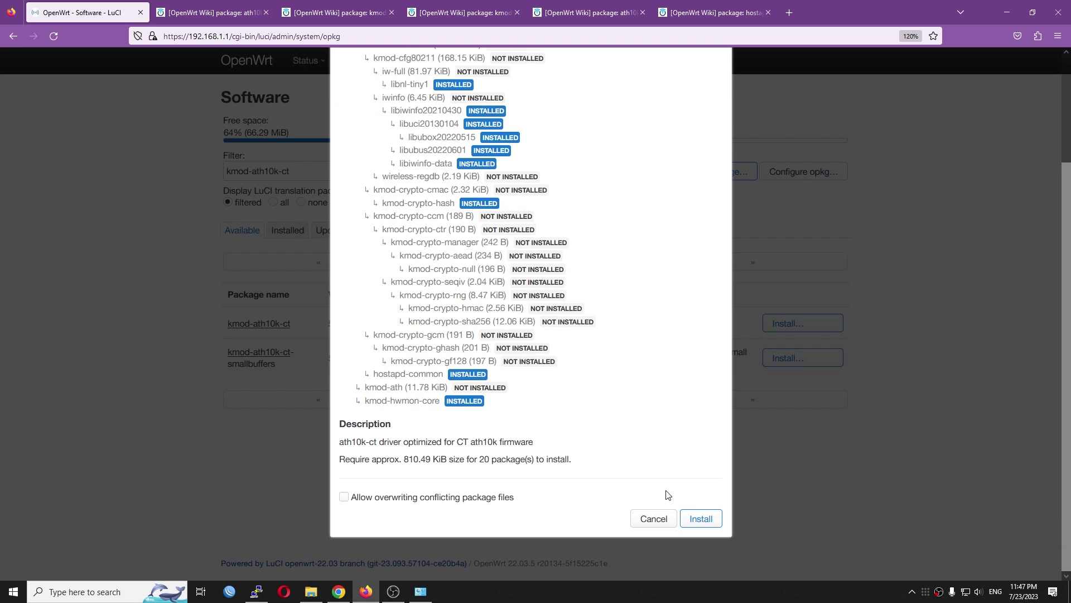
left_click(701, 519)
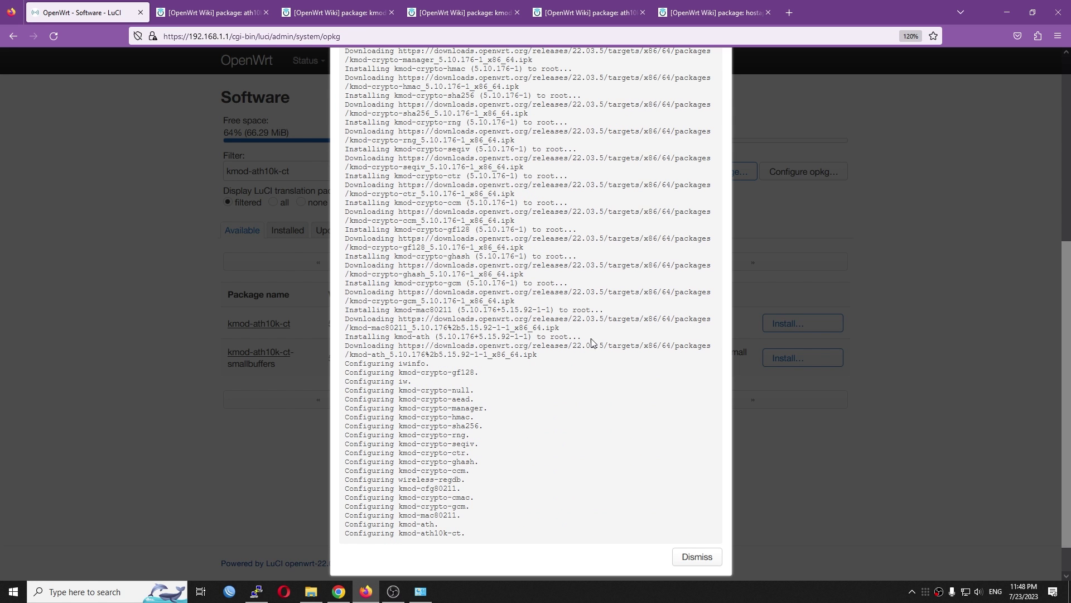
left_click(692, 518)
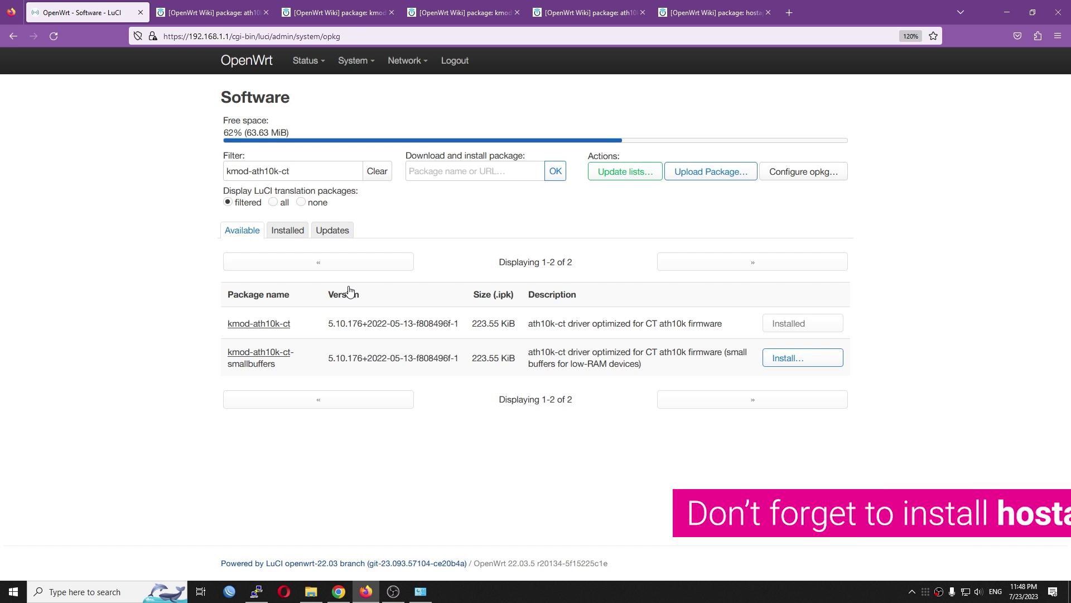
- Reboot the router from System > Reboot and log back in with the root password
mouse_move(353, 62)
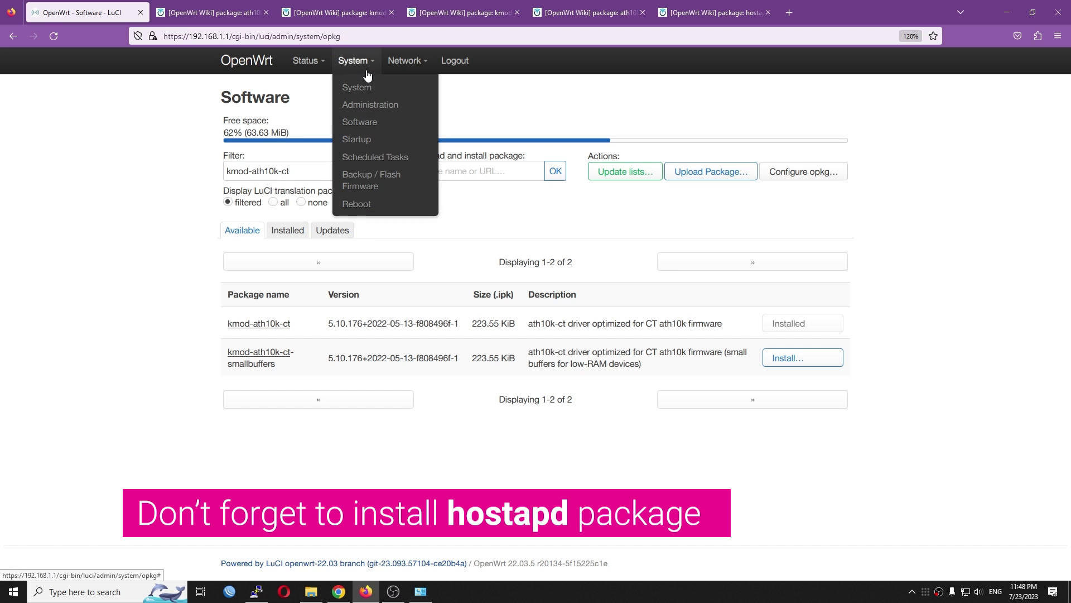
left_click(341, 204)
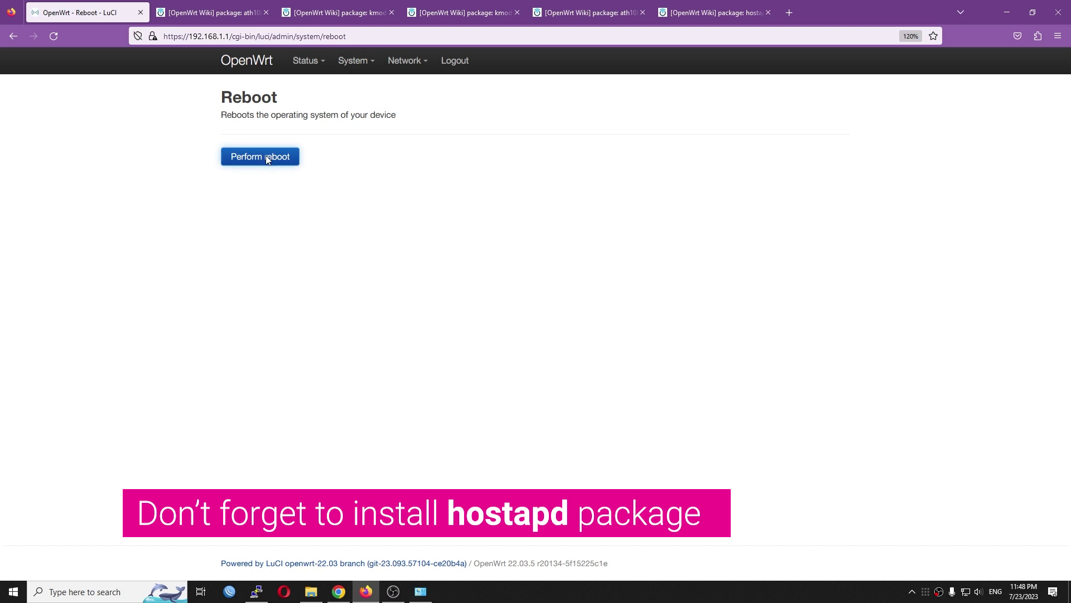
left_click(265, 156)
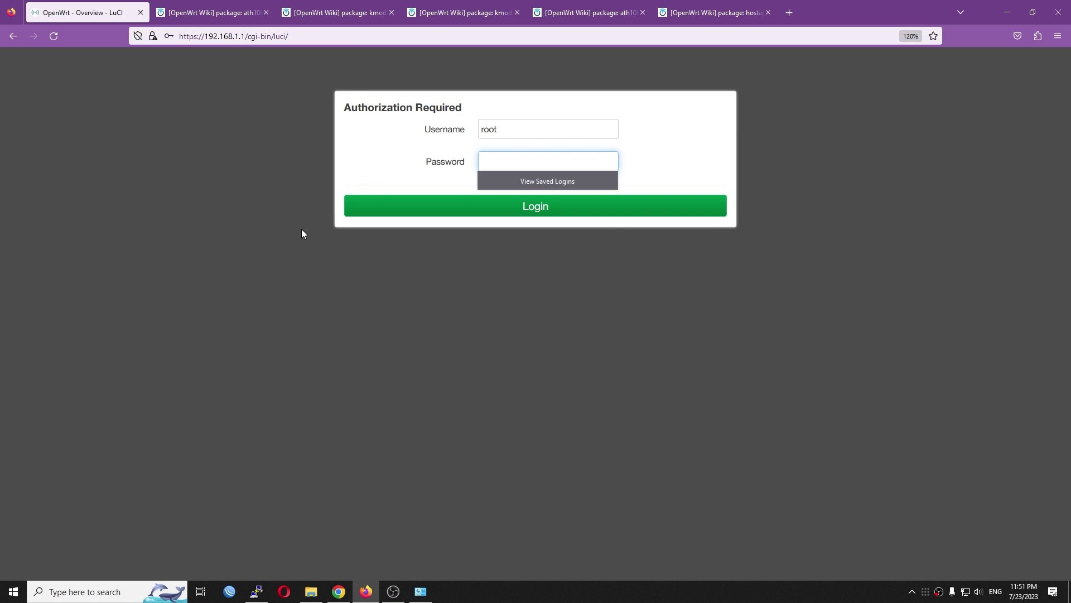
type("********")
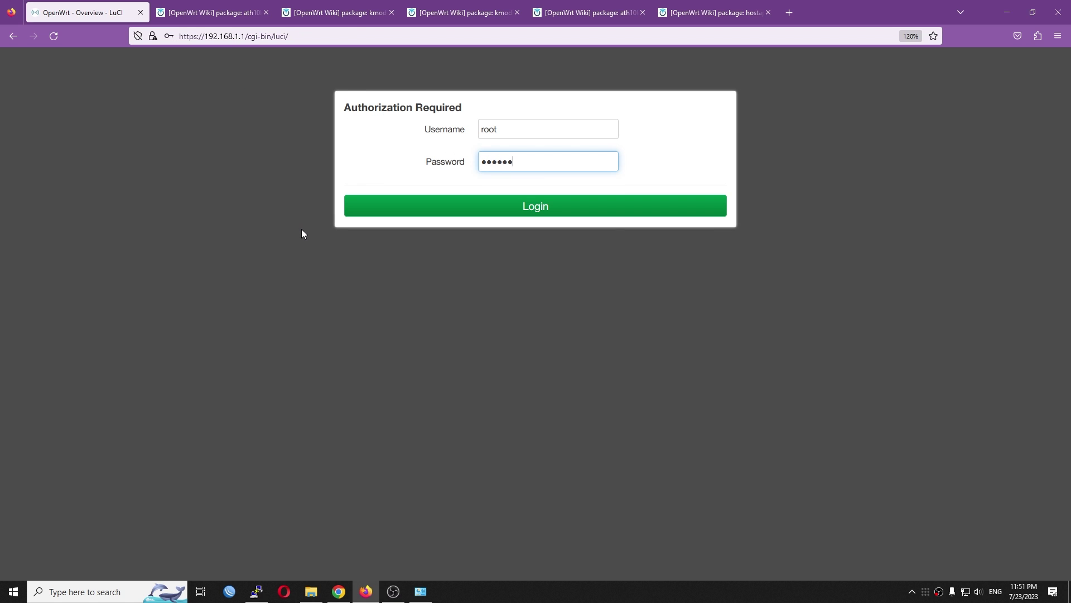
key("Return")
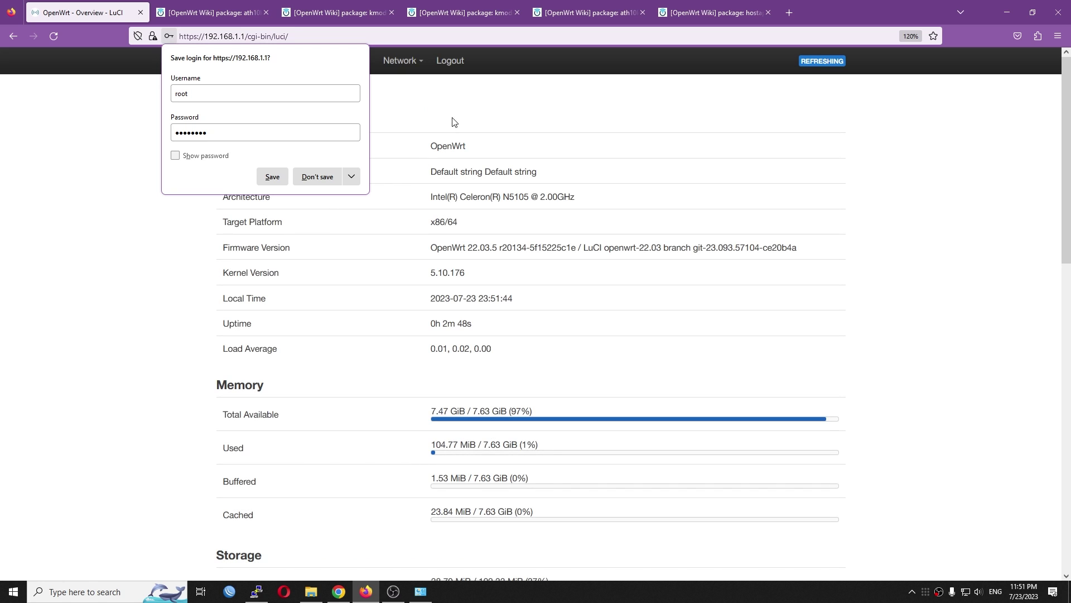
left_click(452, 116)
mouse_move(401, 61)
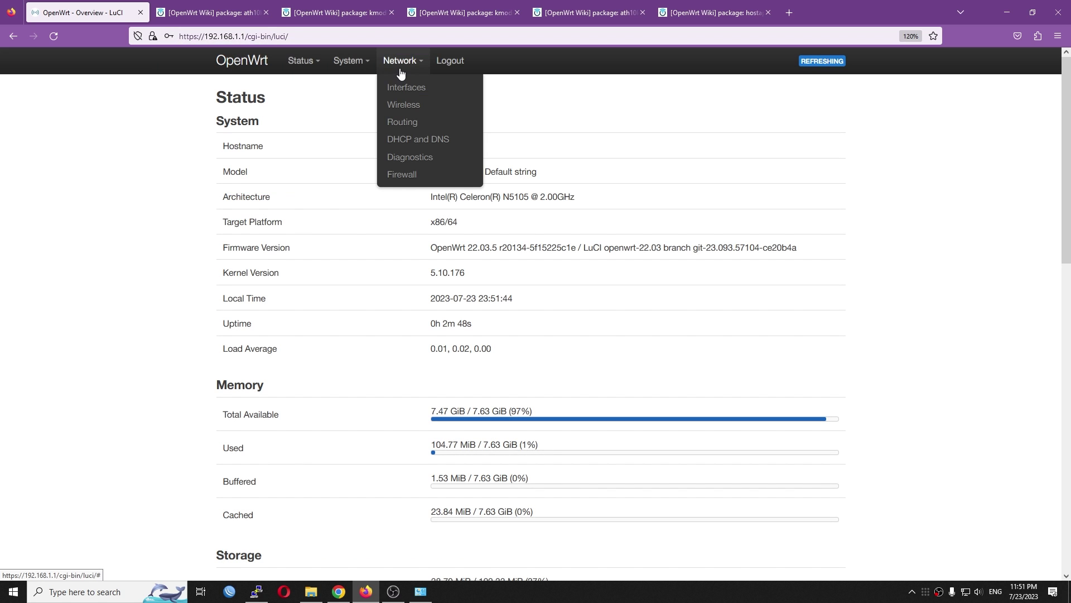
- On the Wireless overview, highlight the QCA9880 radio model and edit the OpenWrt (wlan0) network
left_click(411, 115)
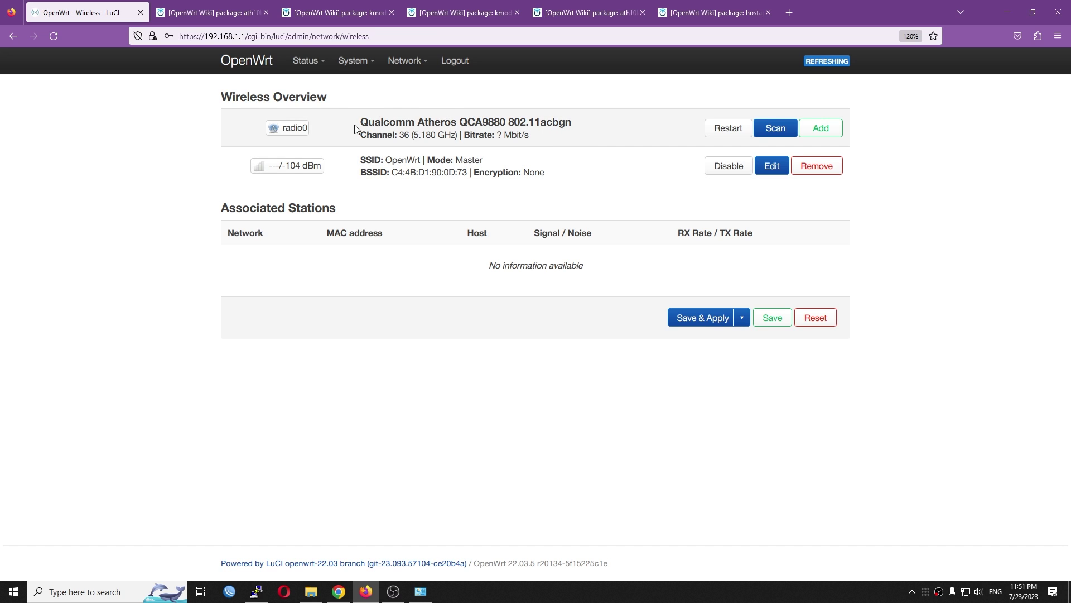
left_click_drag(356, 127, 573, 125)
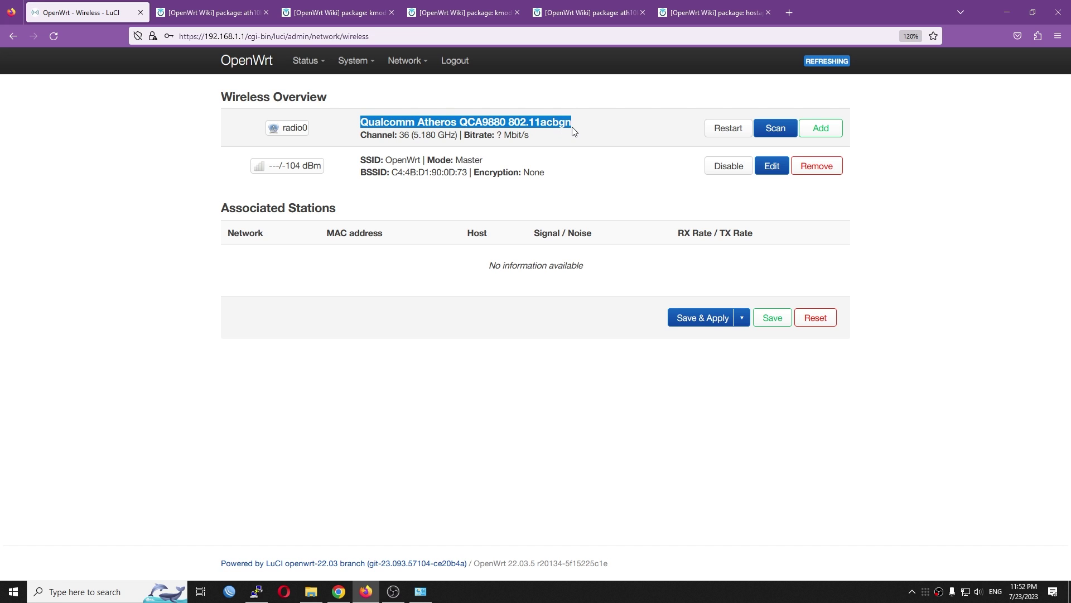
left_click(589, 191)
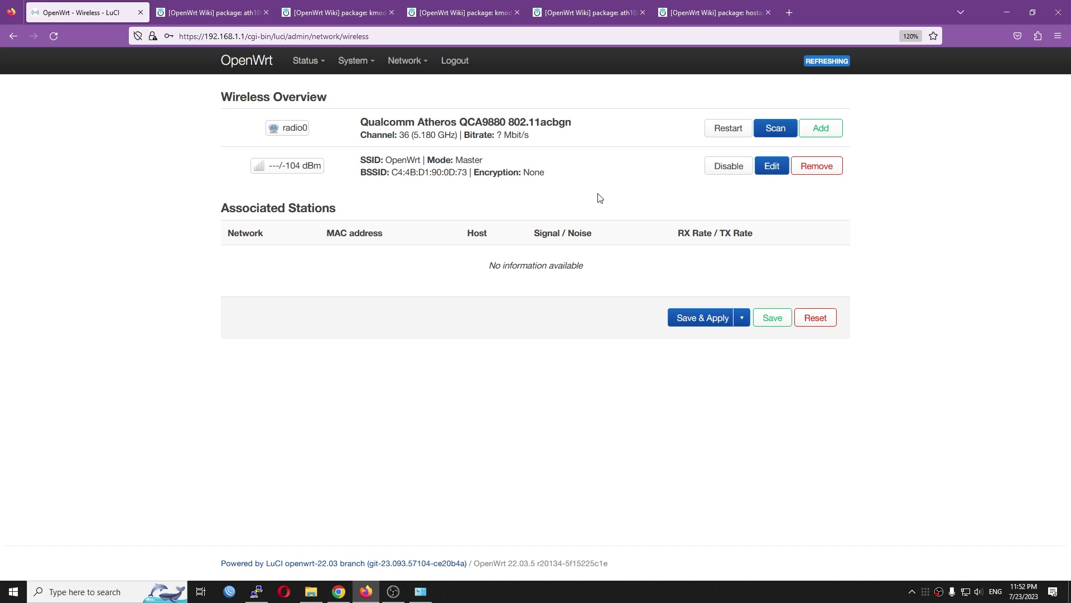
left_click(774, 167)
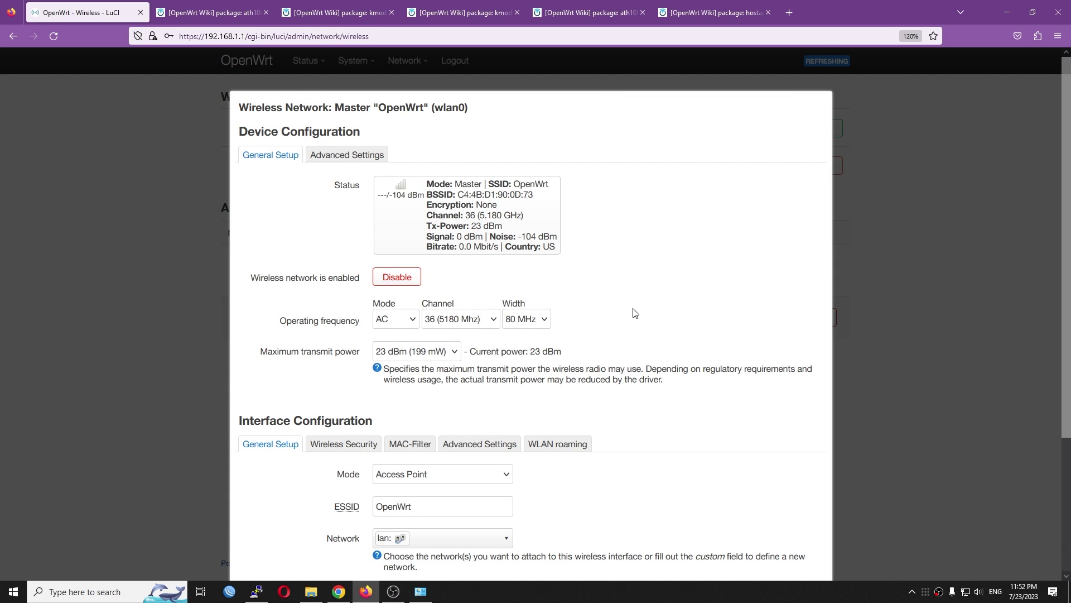
- Set the radio to AC mode, channel 60 (5300 MHz), 80 MHz width, 23 dBm transmit power
scroll(633, 312, "down", 3)
scroll(629, 311, "up", 3)
scroll(605, 318, "down", 3)
left_click(389, 199)
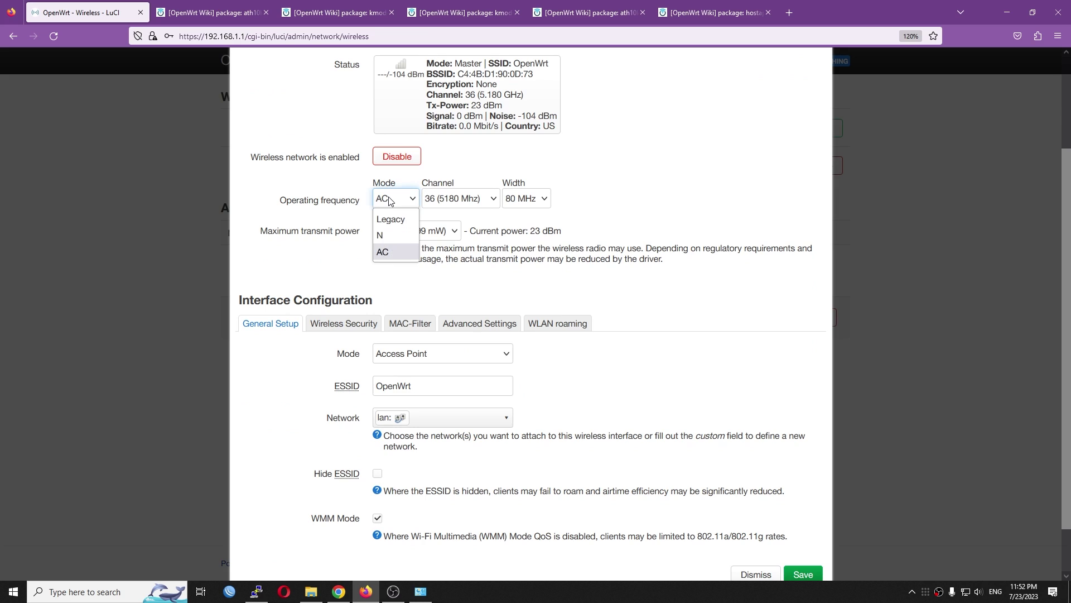
left_click(390, 200)
left_click(483, 203)
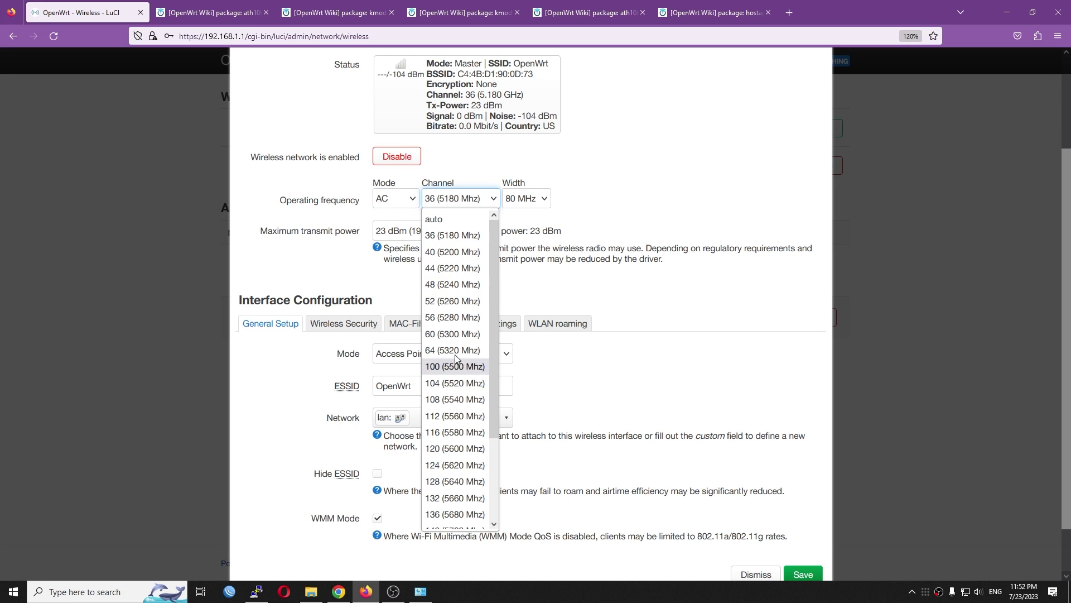
left_click(459, 336)
left_click(510, 195)
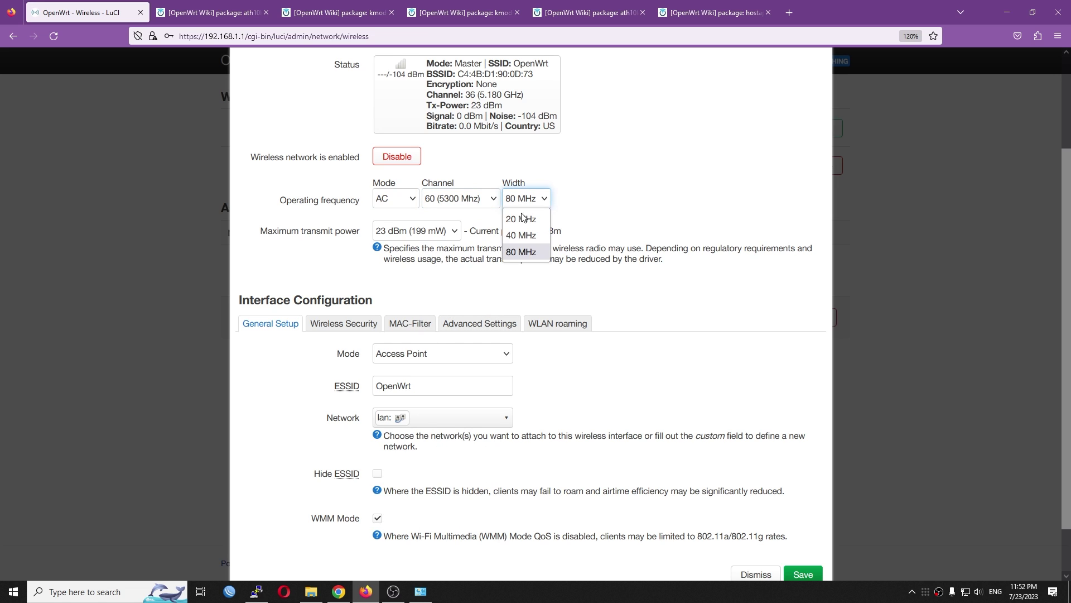
left_click(530, 260)
left_click(453, 234)
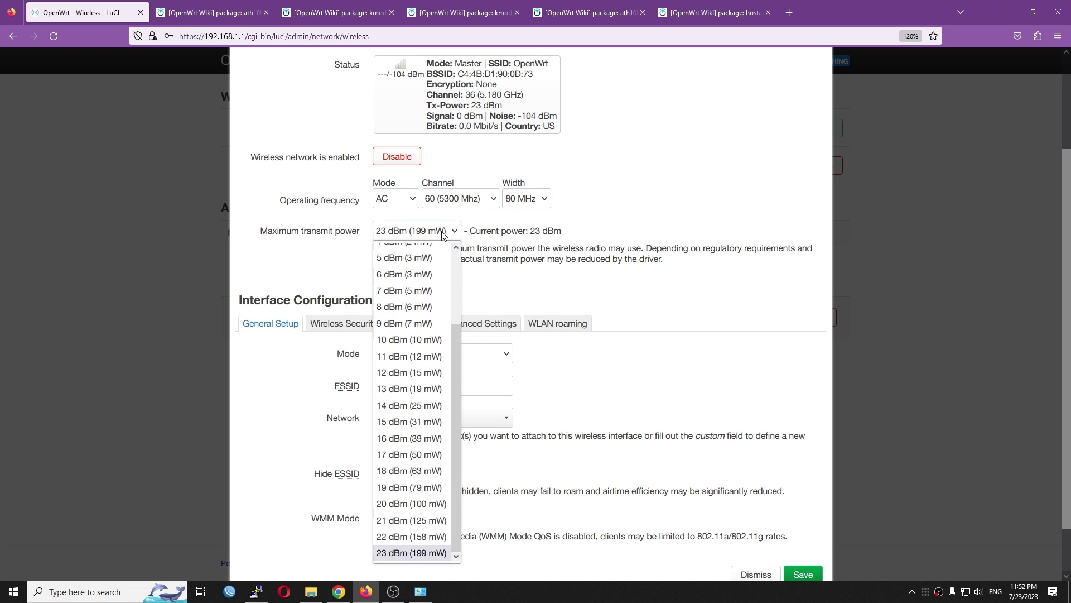
left_click(410, 573)
- Keep the radio's advanced country code set to US
scroll(413, 335, "up", 5)
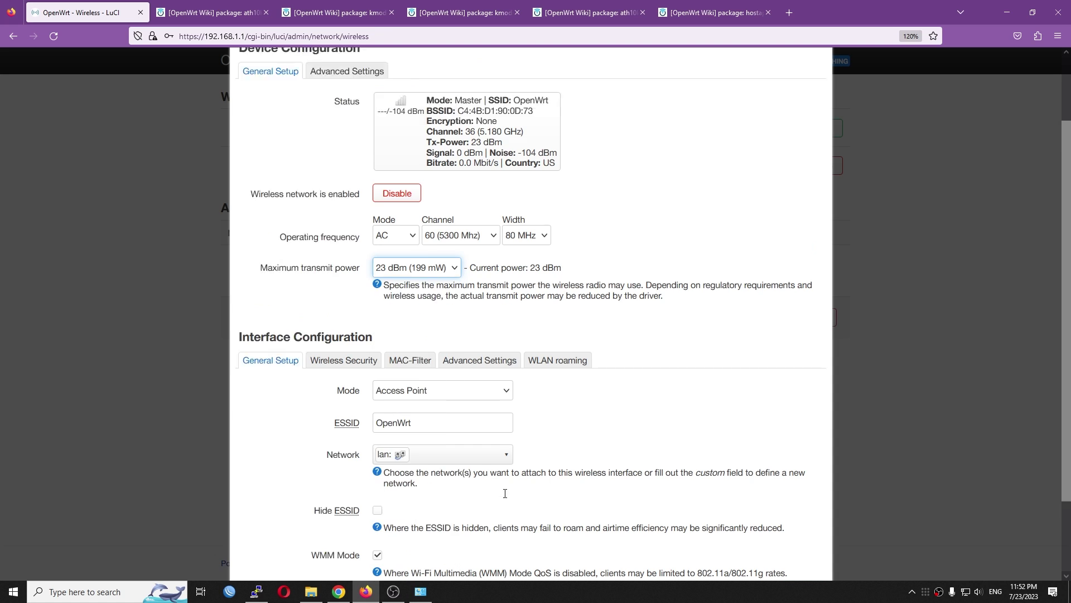
left_click(347, 155)
left_click(428, 190)
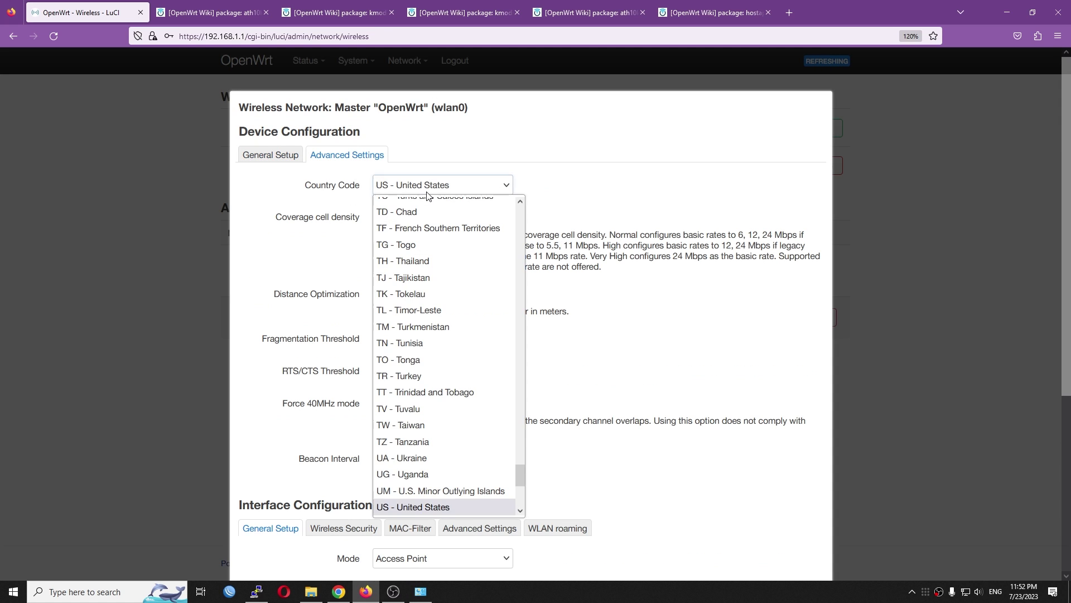
left_click(431, 190)
left_click(270, 155)
scroll(488, 304, "down", 2)
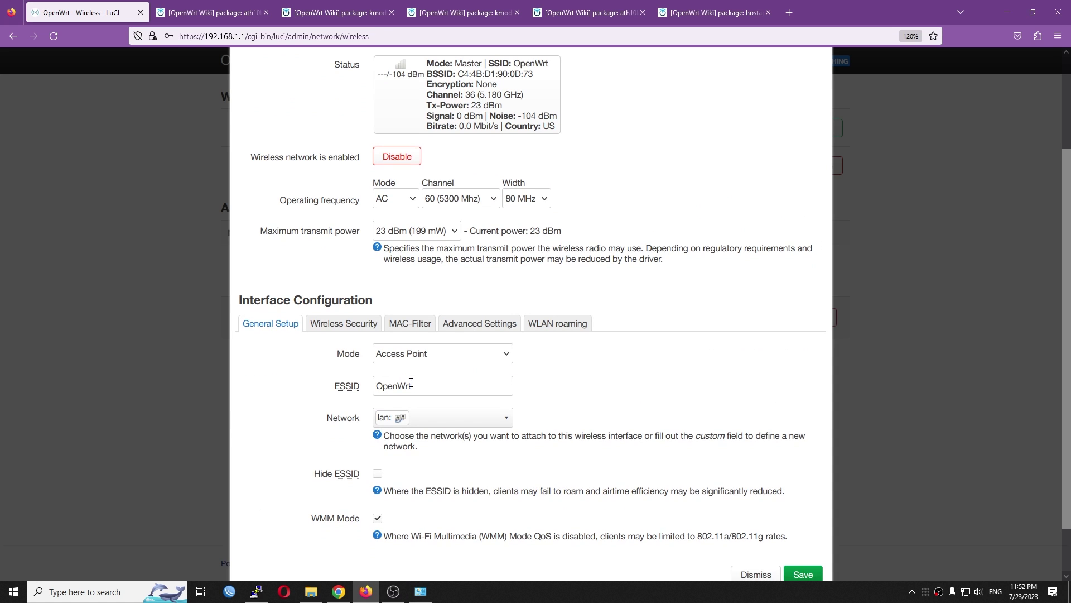
- Set encryption to WPA2-PSK, keep the lan network attached, then save and apply
left_click(352, 323)
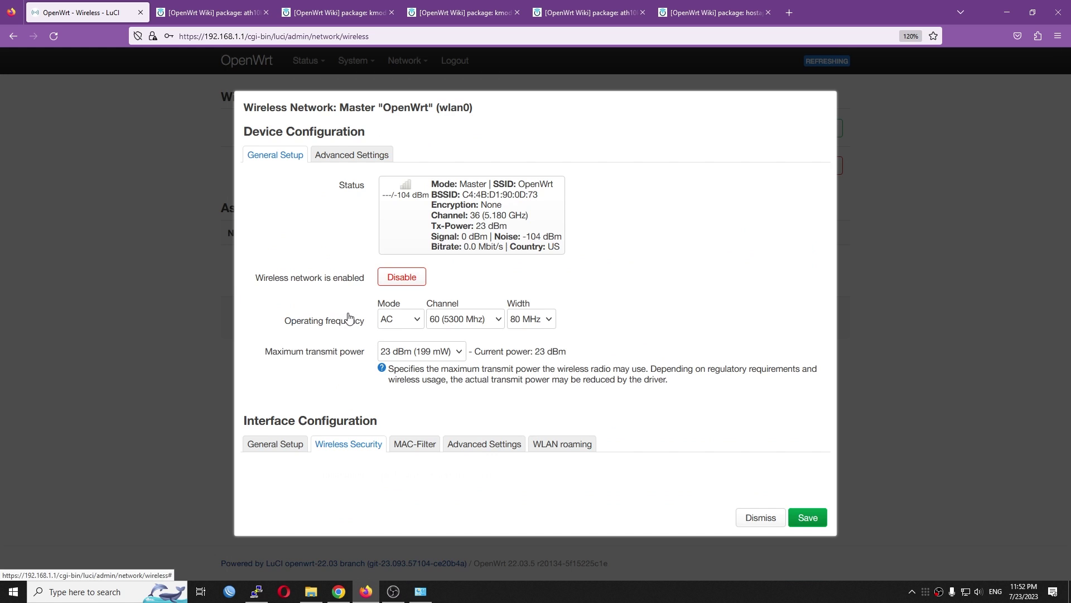
left_click(454, 481)
left_click(456, 372)
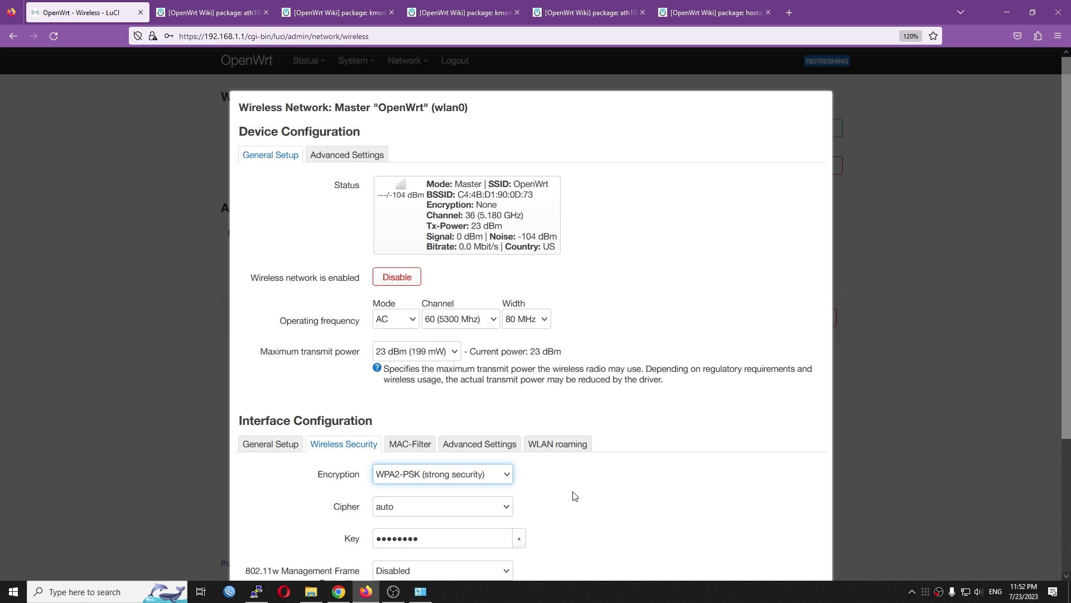
left_click(480, 444)
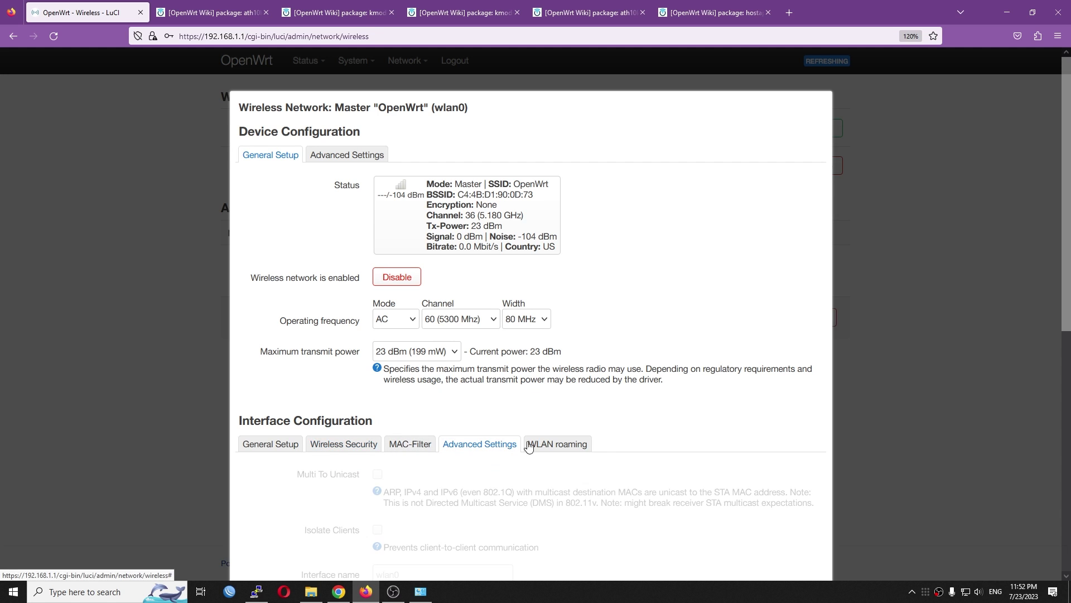
scroll(348, 380, "down", 3)
left_click(277, 265)
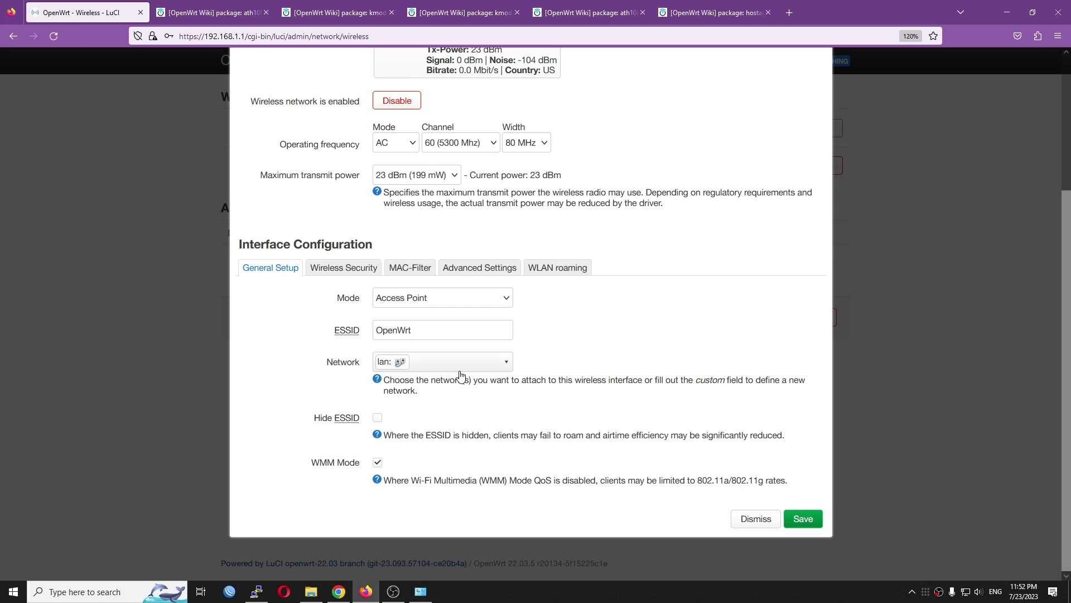
left_click(470, 363)
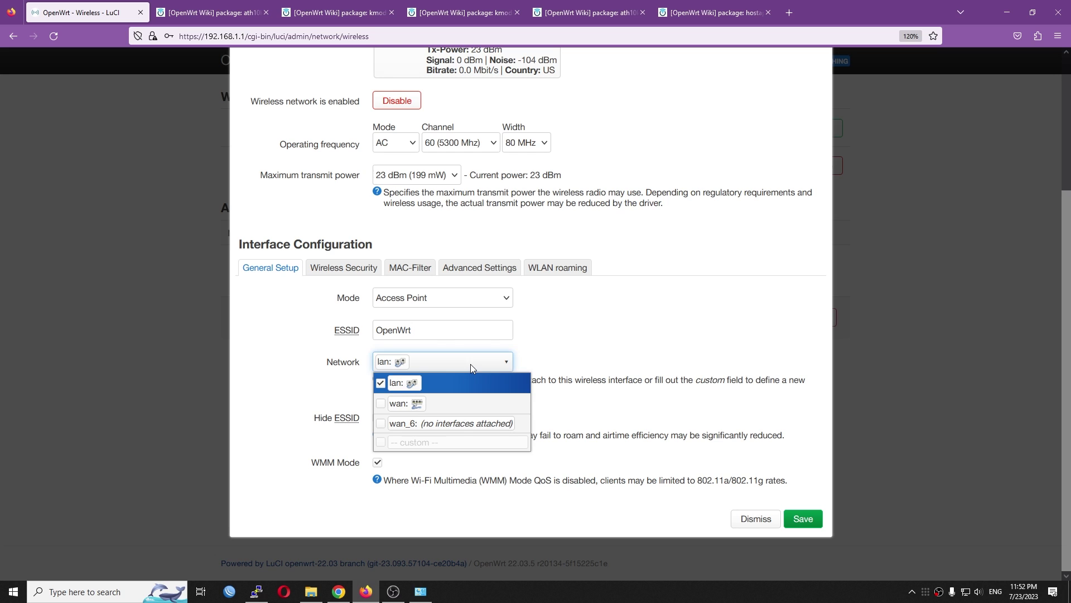
left_click(634, 373)
left_click(793, 511)
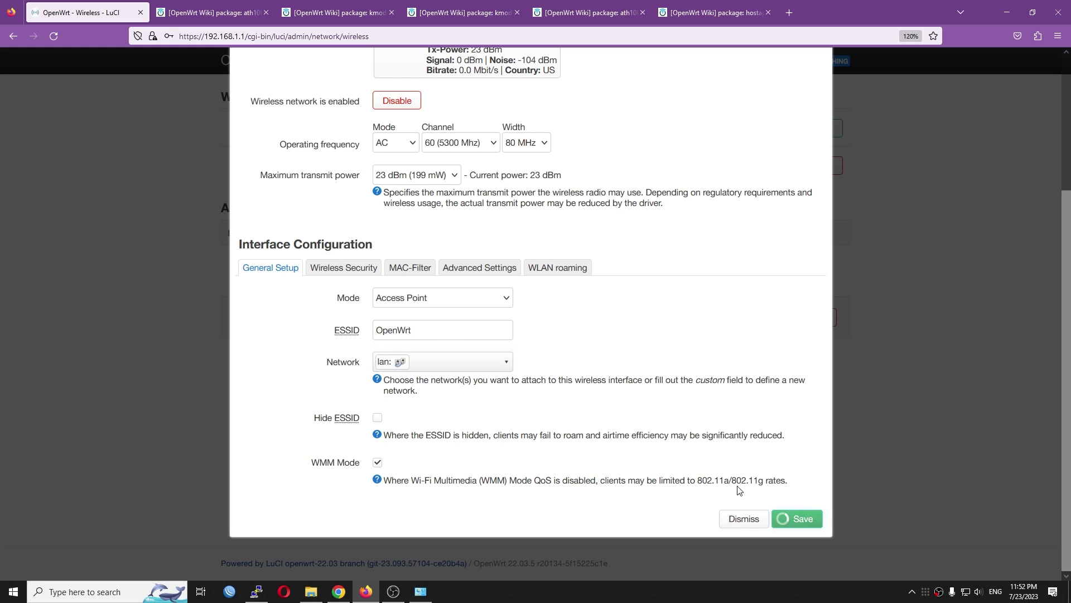
left_click(698, 318)
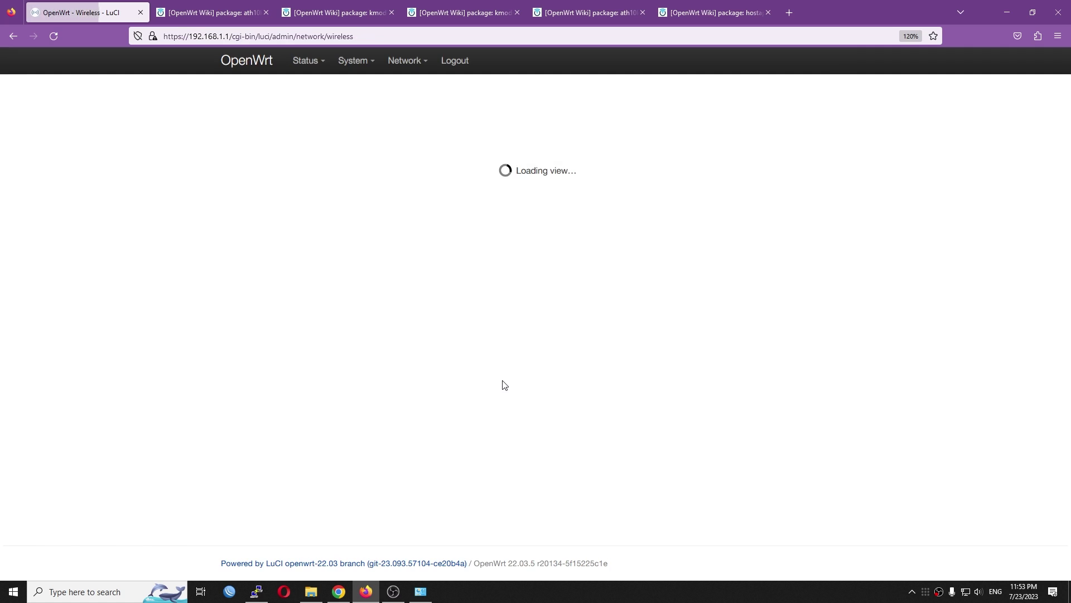
- Connect the PC to the OpenWrt Wi-Fi network, then dismiss PuTTY's connection error
left_click(966, 592)
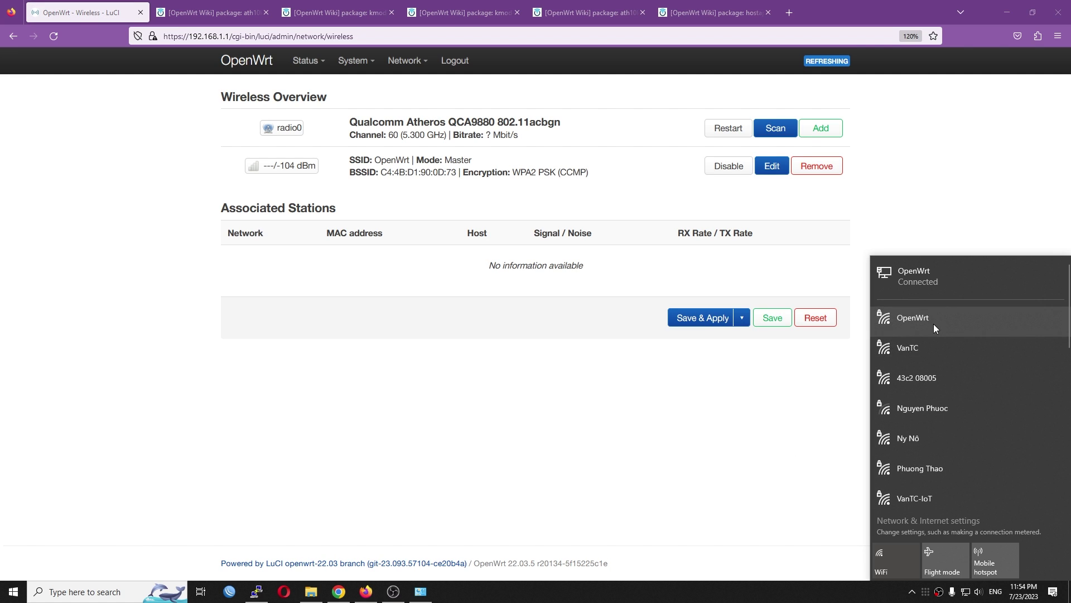
left_click(930, 324)
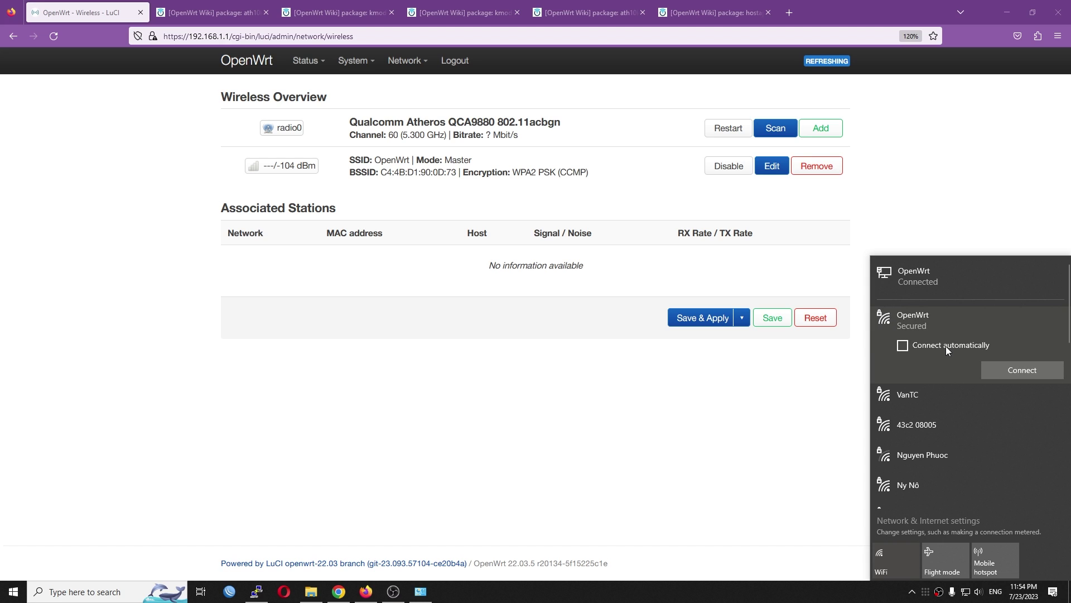
left_click(1006, 375)
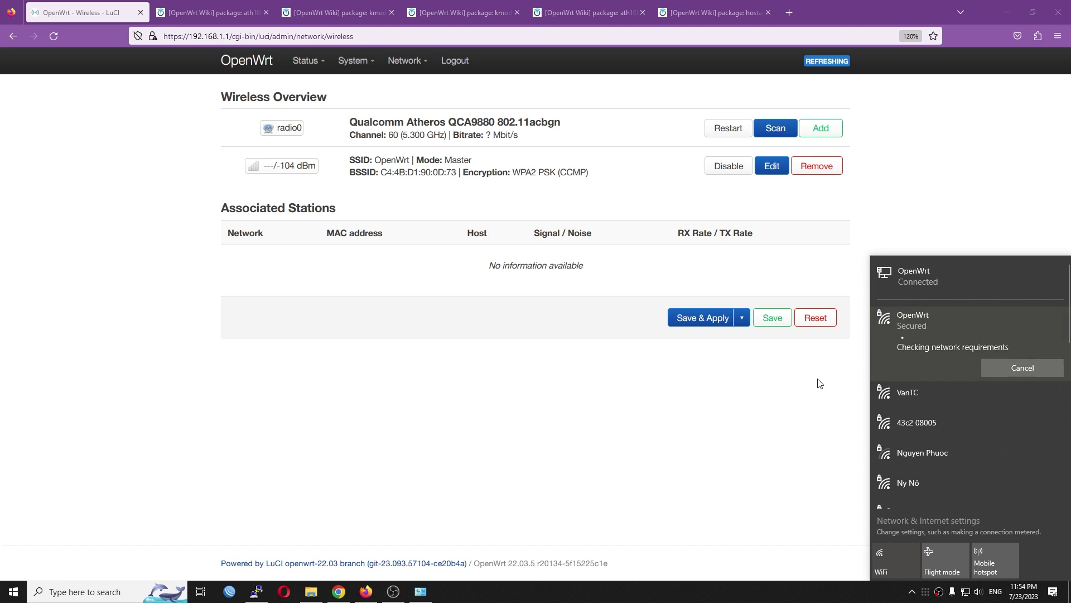
left_click(709, 420)
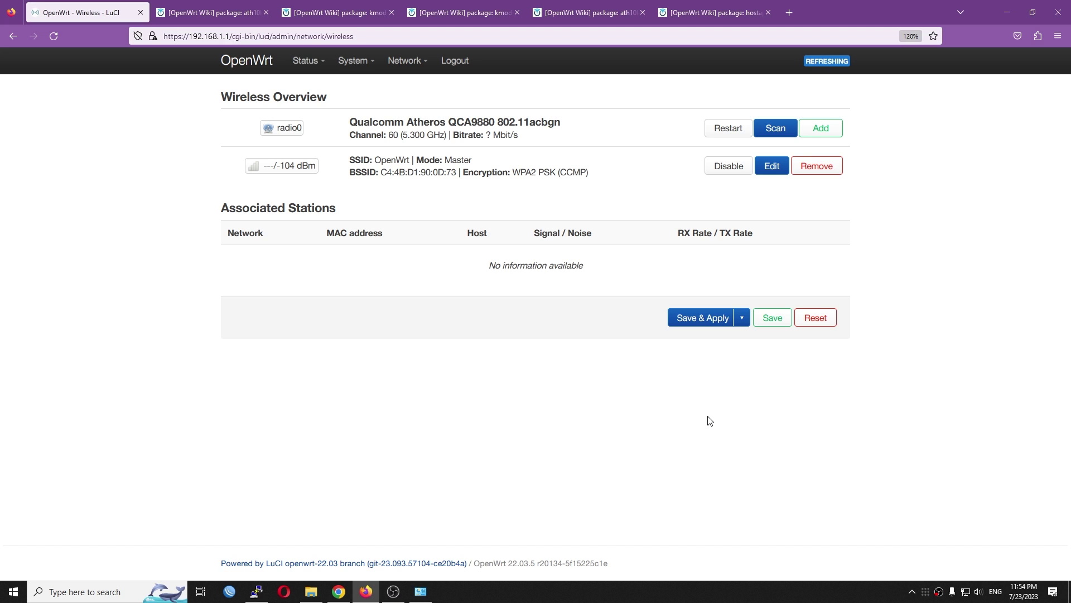
left_click(256, 592)
left_click(611, 339)
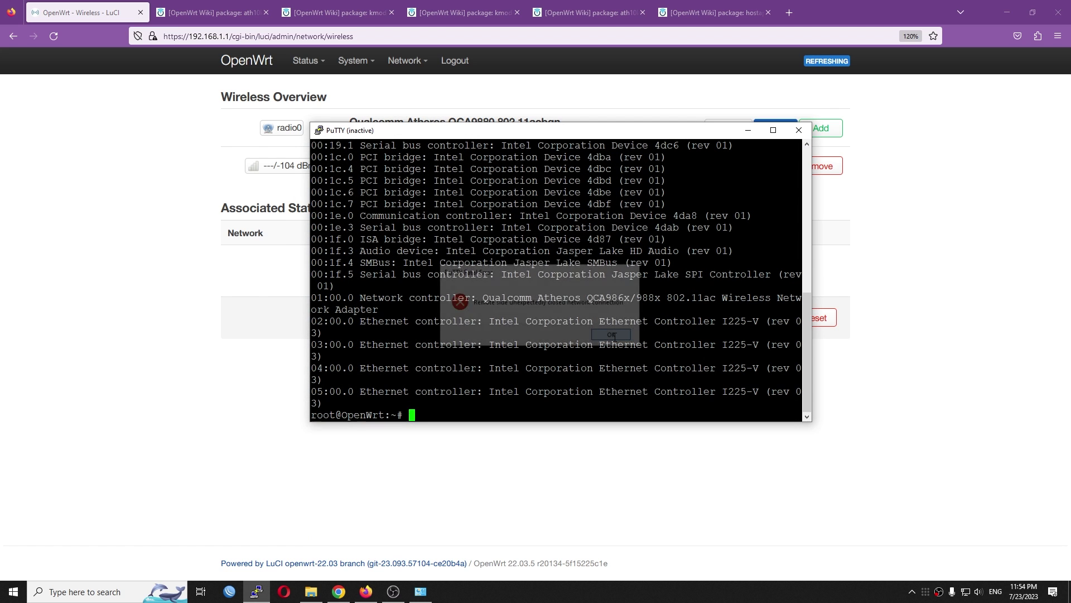
- Restart the PuTTY session, log in as root, and run 'iperf3 -s -D'
right_click(502, 131)
left_click(553, 248)
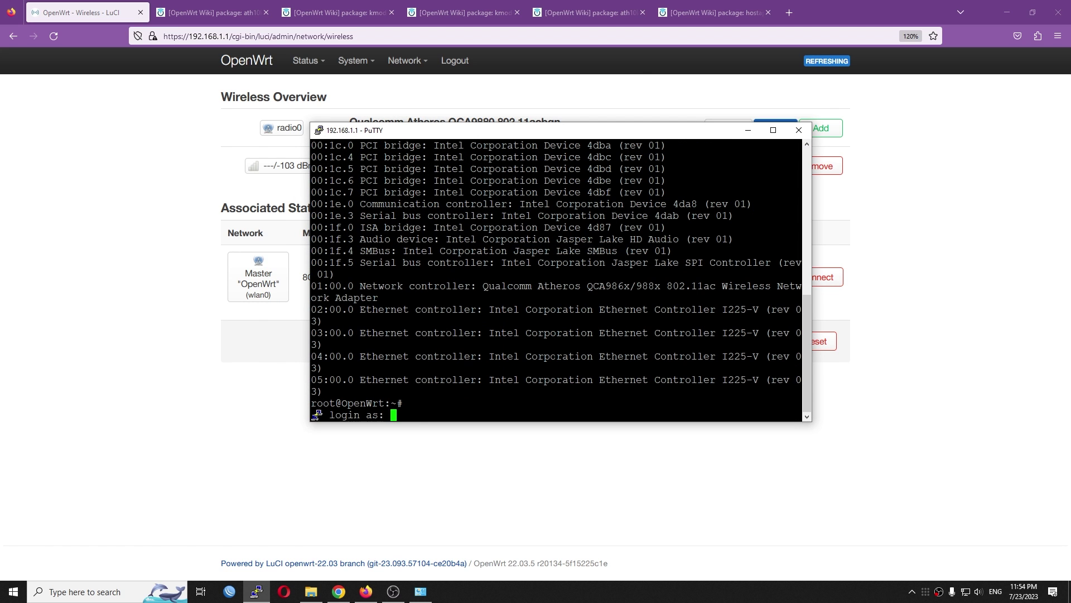
type("root")
key("Return")
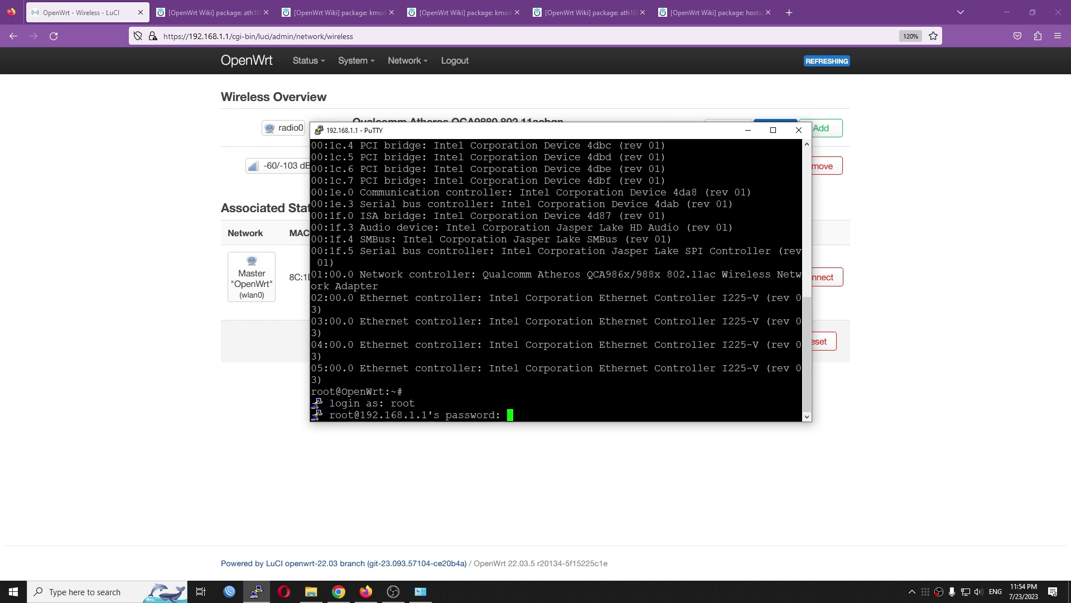
key("Return")
type("iperf3 -s -D")
key("Return")
- Highlight the PC's 866.7 Mbit/s receive rate on LuCI's wireless overview
left_click(670, 455)
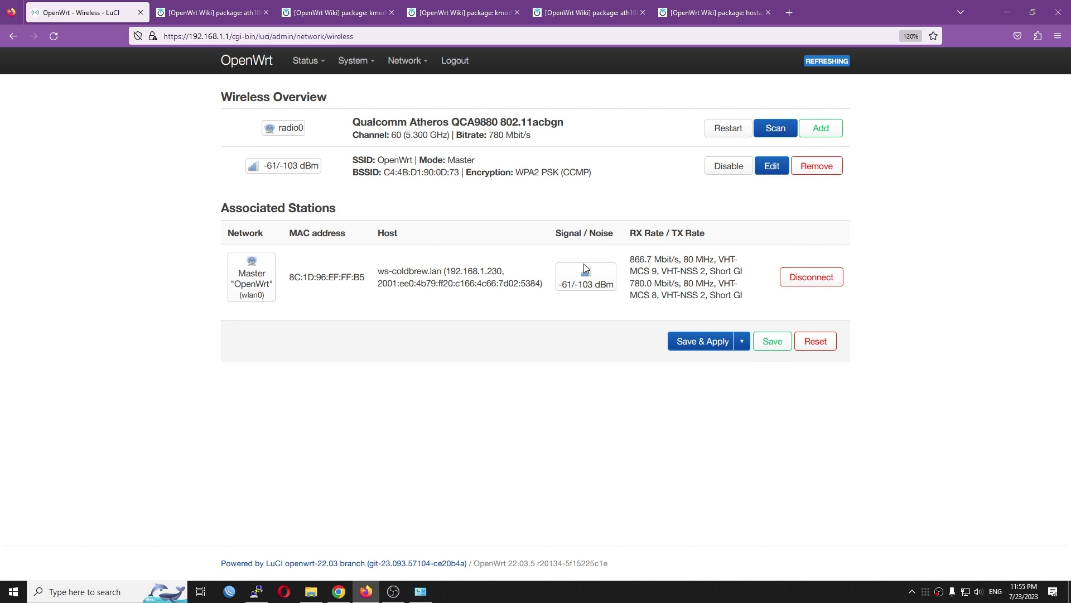
left_click_drag(630, 260, 670, 261)
left_click(966, 592)
- Check the OpenWrt Wi-Fi properties: 866/866 Mbps link speed on channel 60
left_click(920, 347)
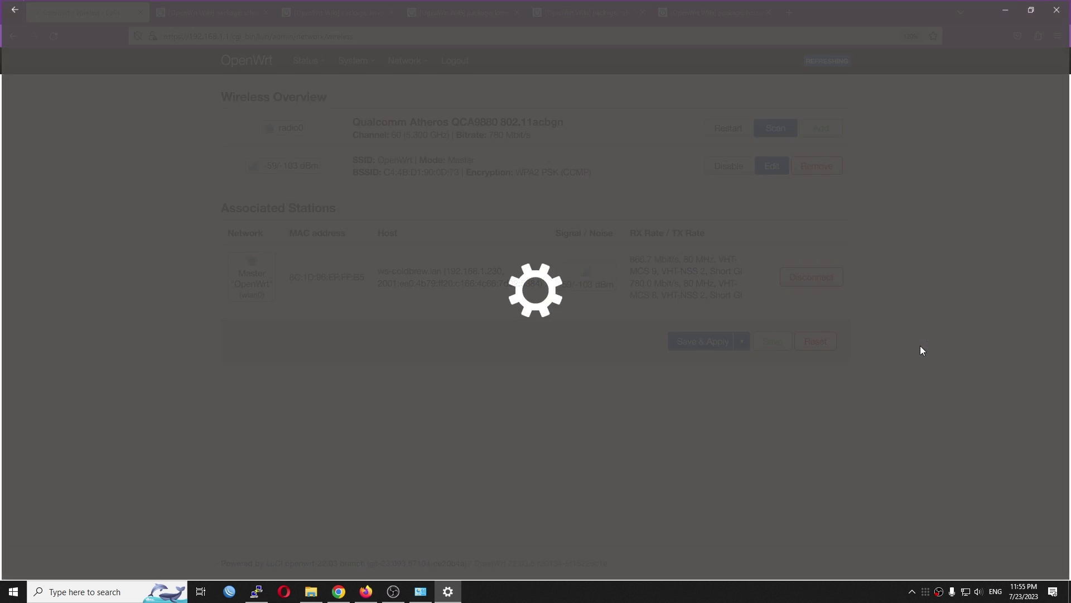
scroll(333, 410, "down", 5)
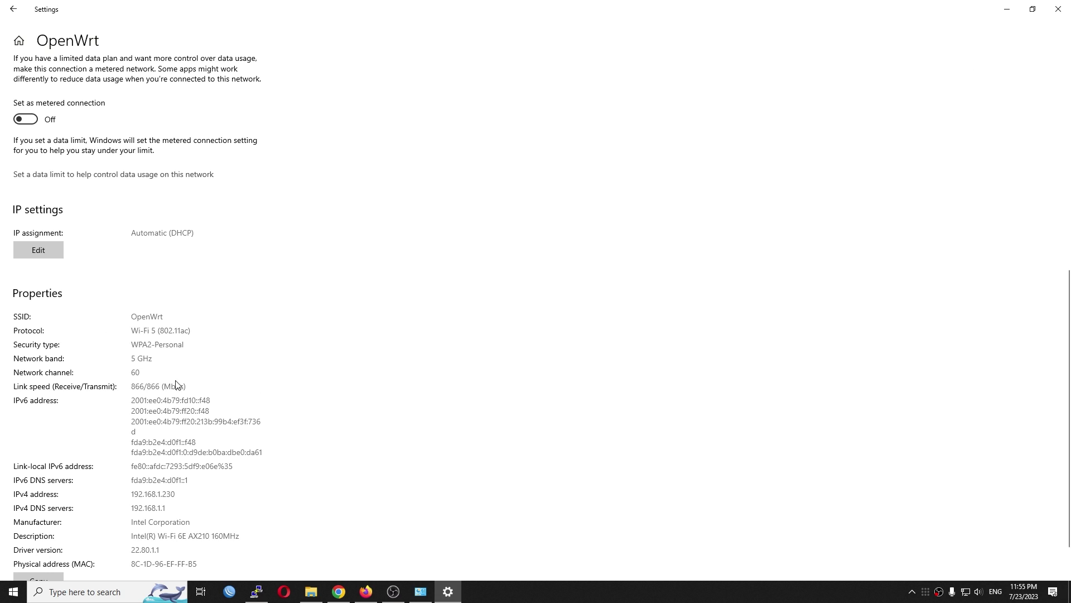
left_click_drag(194, 383, 129, 385)
left_click(115, 379)
left_click_drag(146, 372, 128, 372)
scroll(220, 373, "down", 1)
scroll(346, 440, "up", 8)
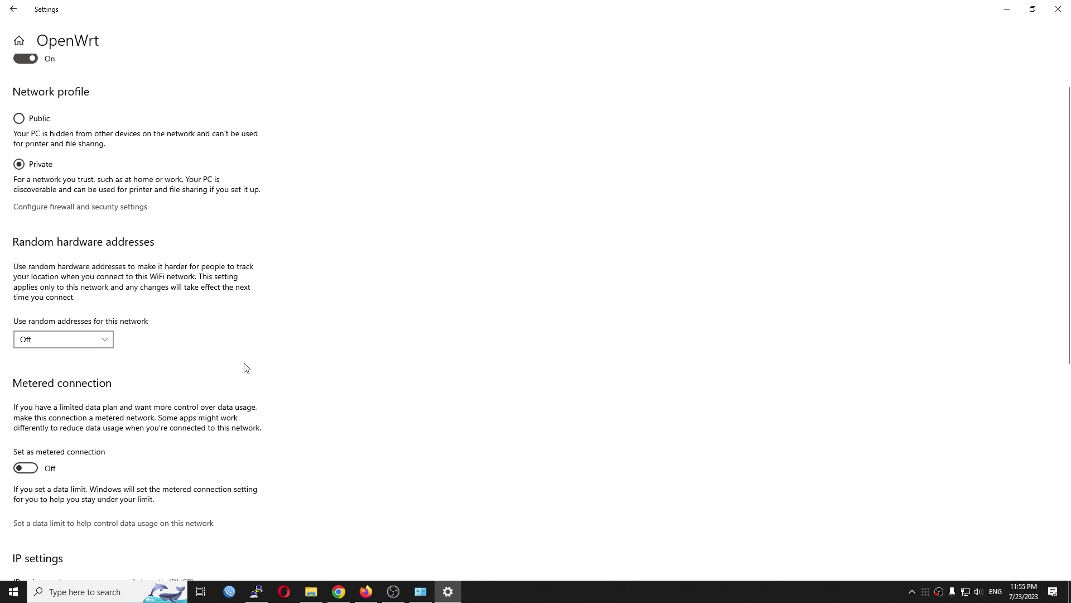
scroll(246, 367, "up", 1)
key("alt+Left")
key("alt+Tab")
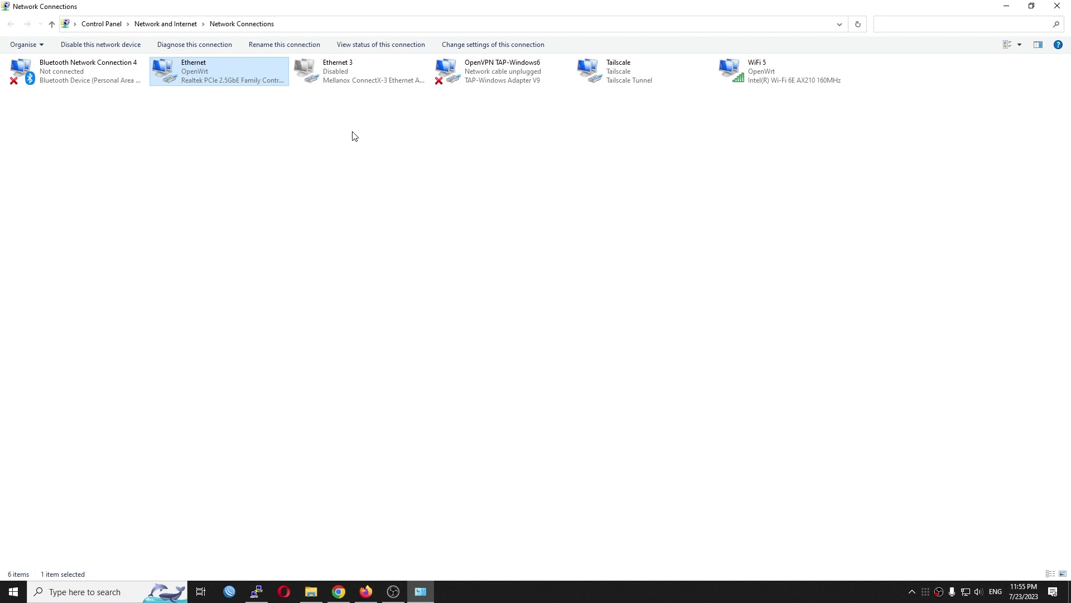
- Disable the Ethernet adapter in Network Connections, leaving WiFi 5 active
right_click(231, 73)
left_click(251, 82)
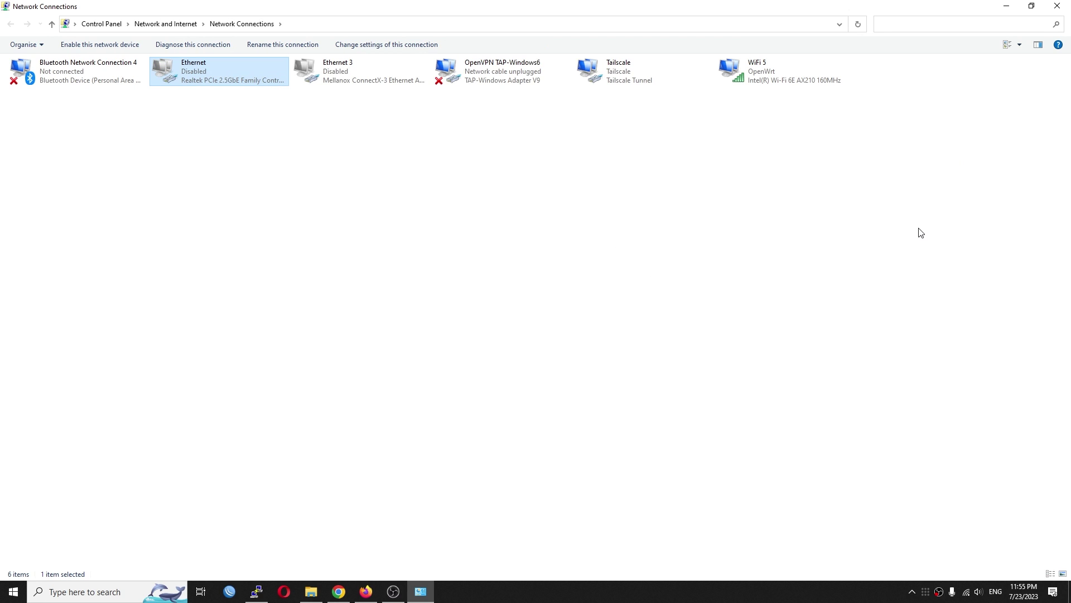
left_click(764, 72)
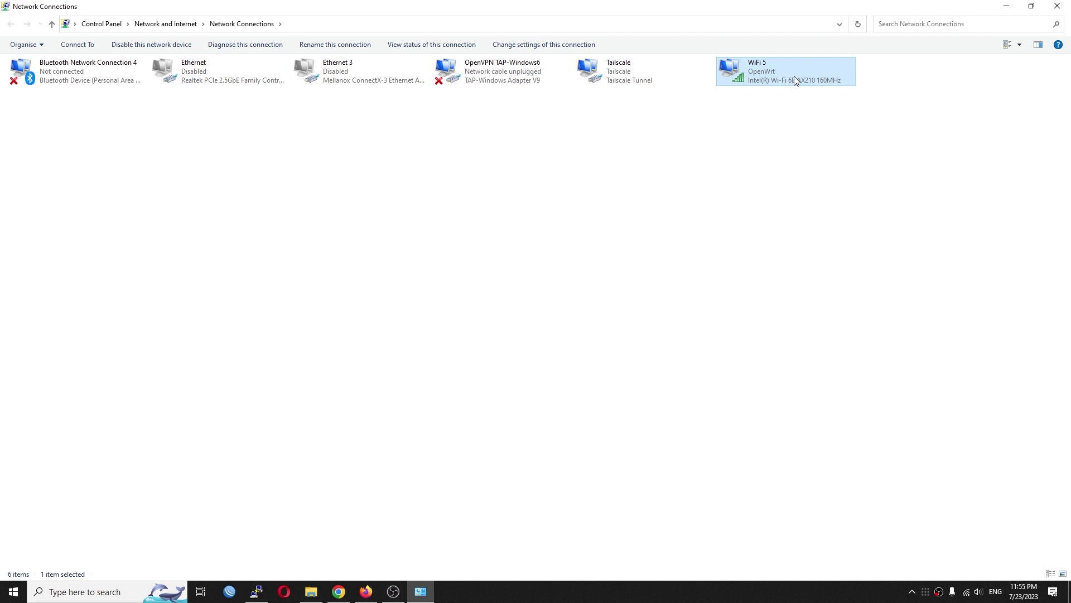
left_click(1006, 6)
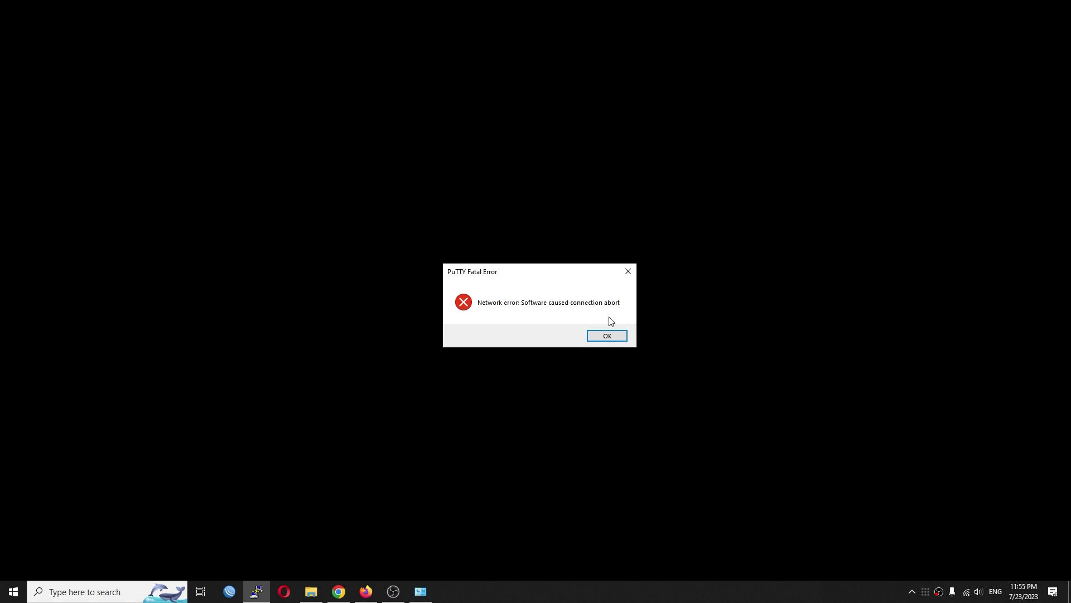
- Open Command Prompt and change into the C:\iperf-3.1.3-win64 folder
key("super")
type("cmd")
key("Return")
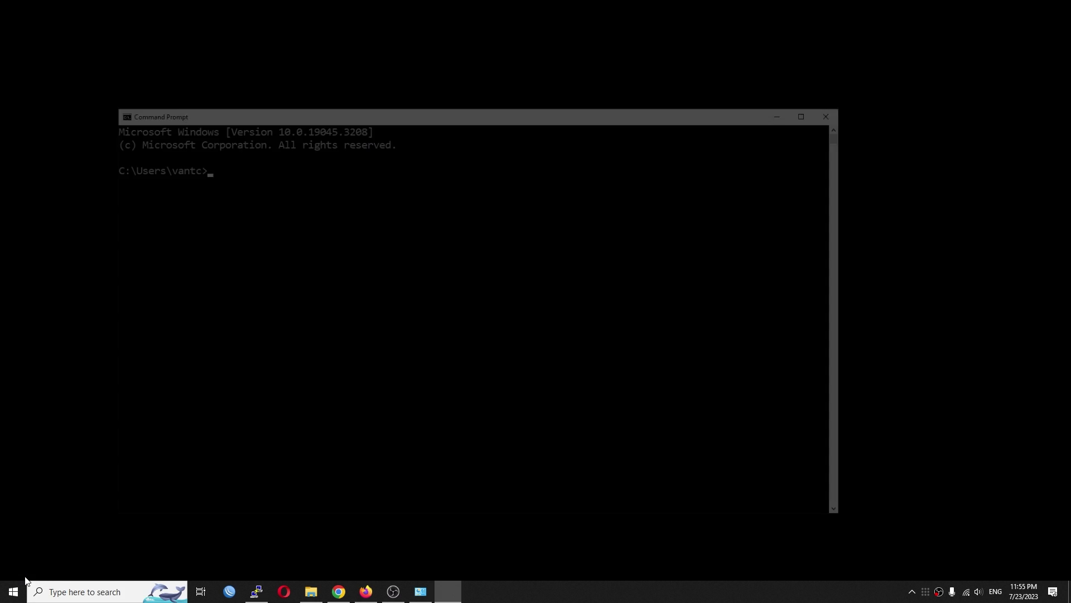
left_click_drag(396, 112, 486, 117)
type("Cd")
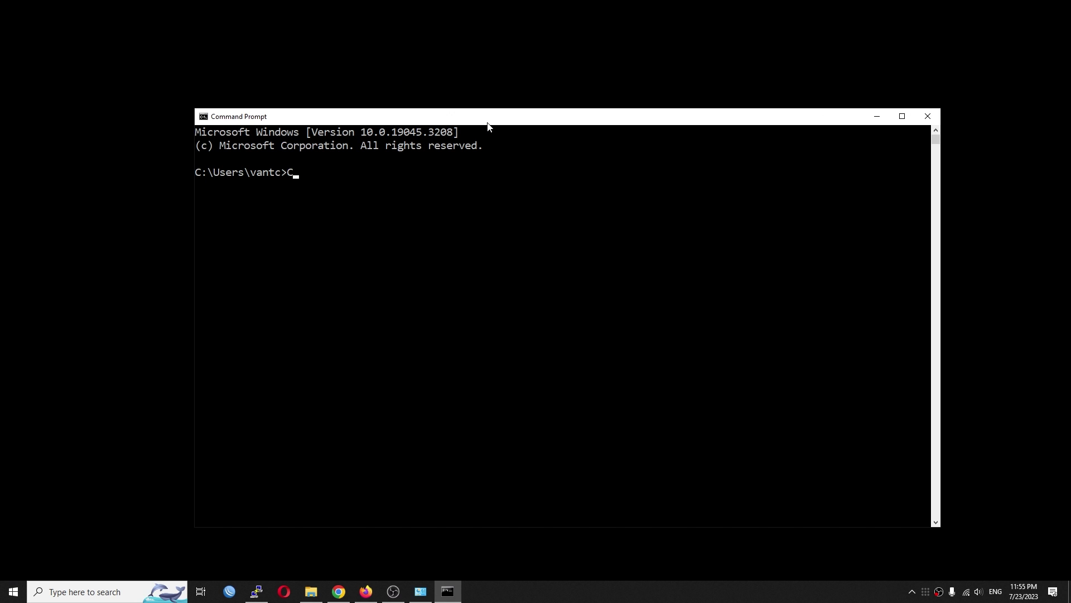
key("BackSpace")
key("BackSpace")
key("BackSpace")
type("cd C:\\ip")
key("Tab")
key("Return")
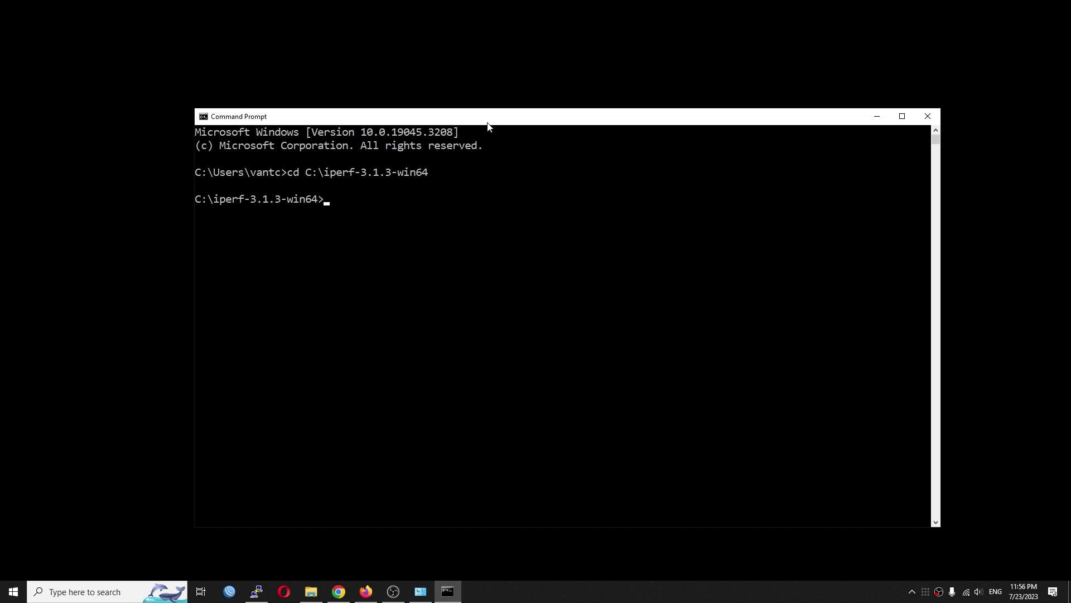
- Run a single-stream test with 'iperf3.exe -c 192.168.1.1'
type("ipe")
key("Tab")
type("-c 192.168.1.1")
key("Return")
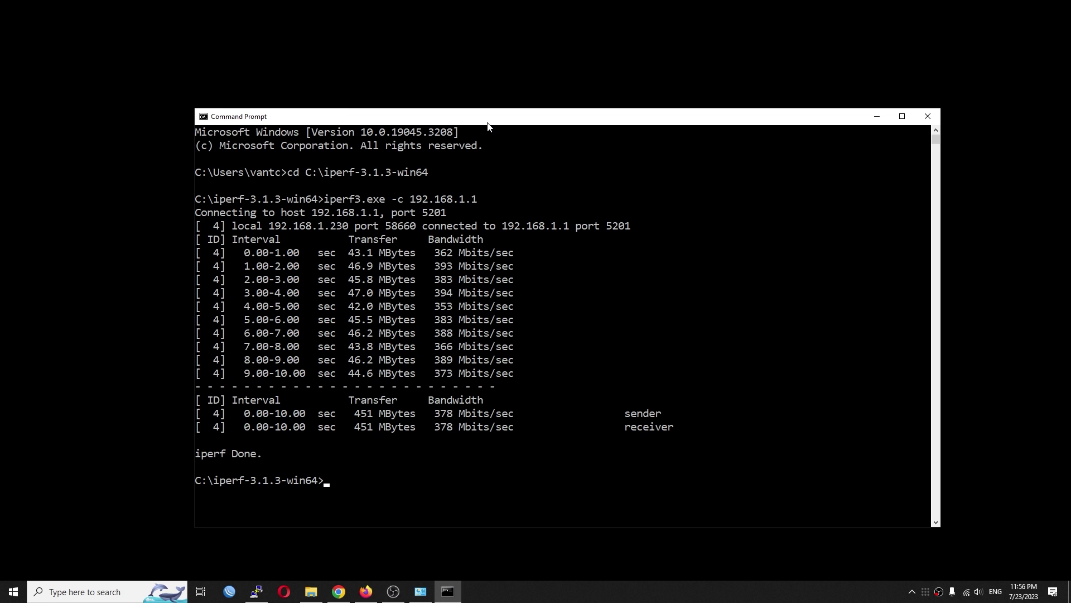
- Rerun the iperf3 test with -P2 and then -P4 parallel streams
key("Up")
type("-")
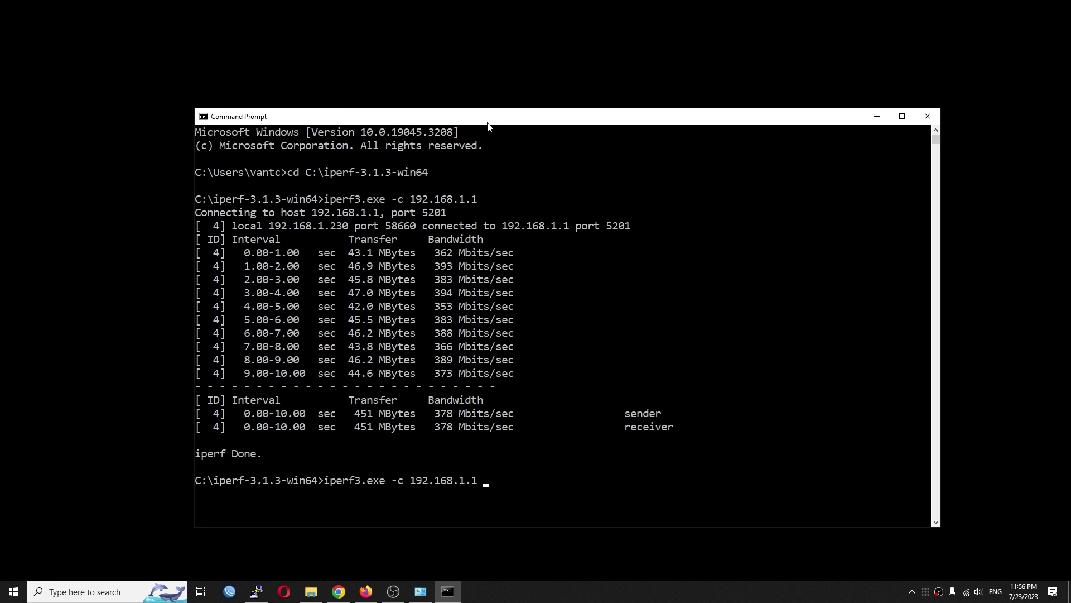
type("P2")
key("Return")
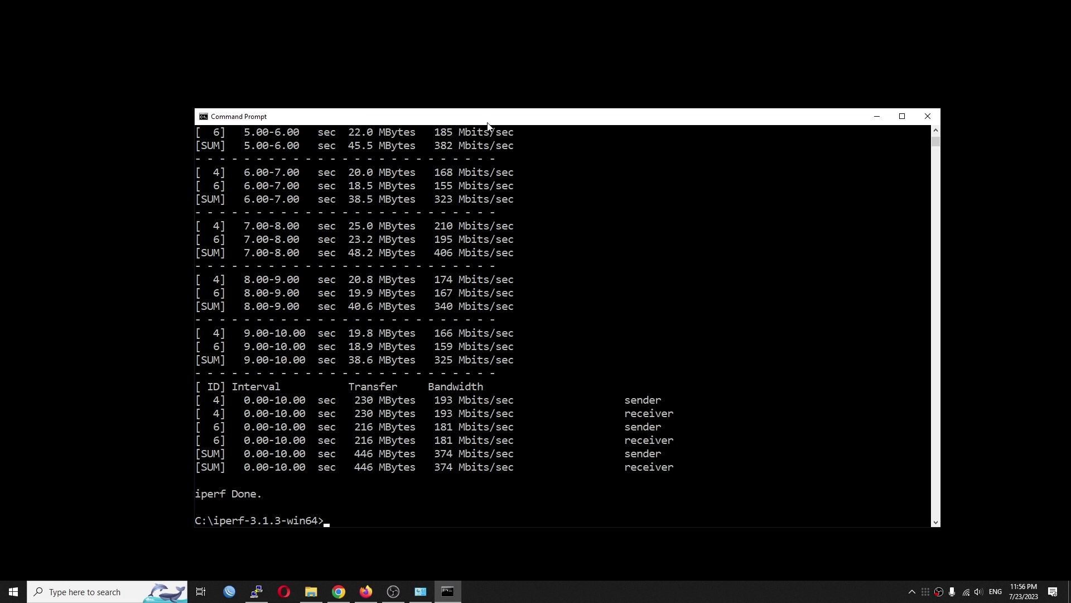
key("Up")
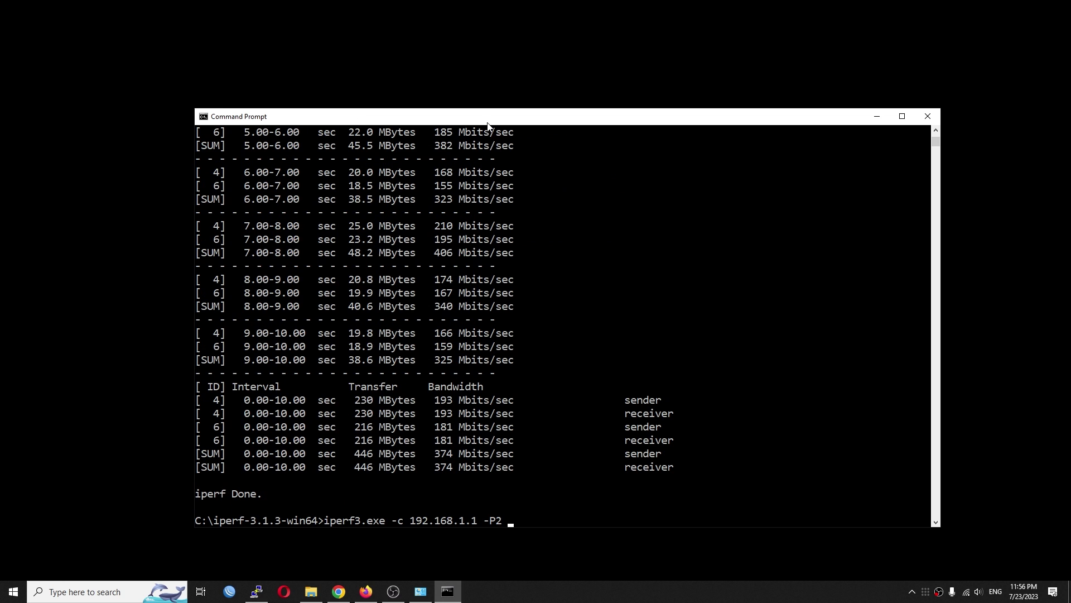
key("BackSpace")
type("4")
key("Return")
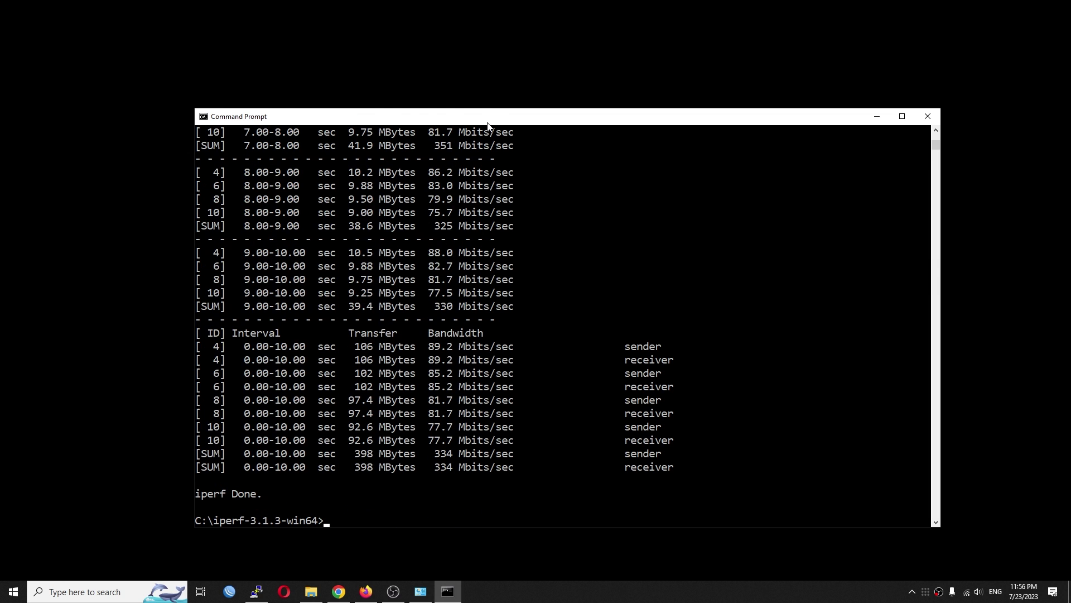
key("alt+Tab")
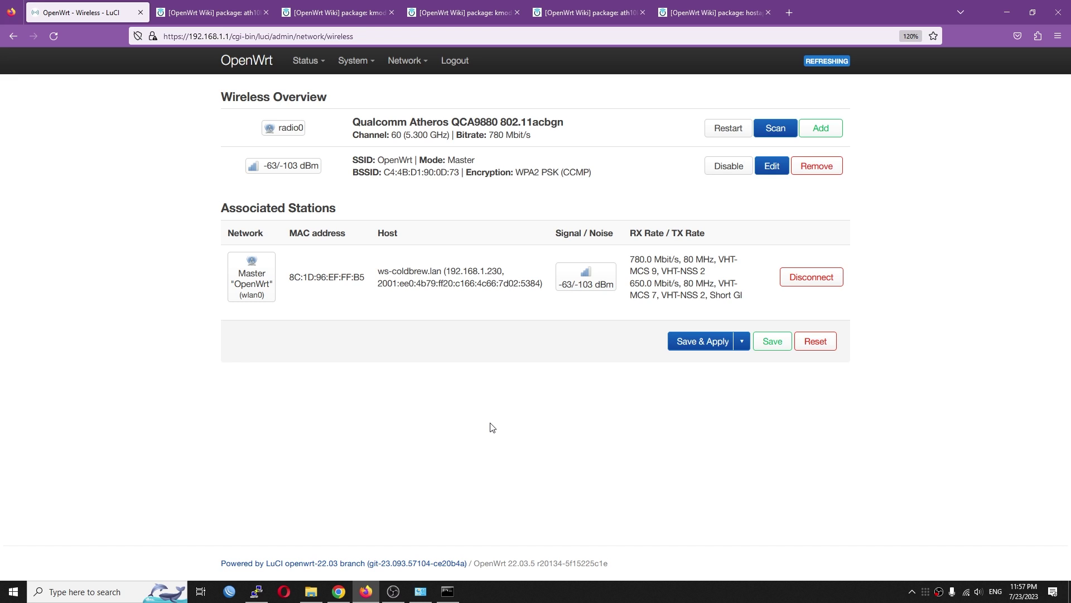